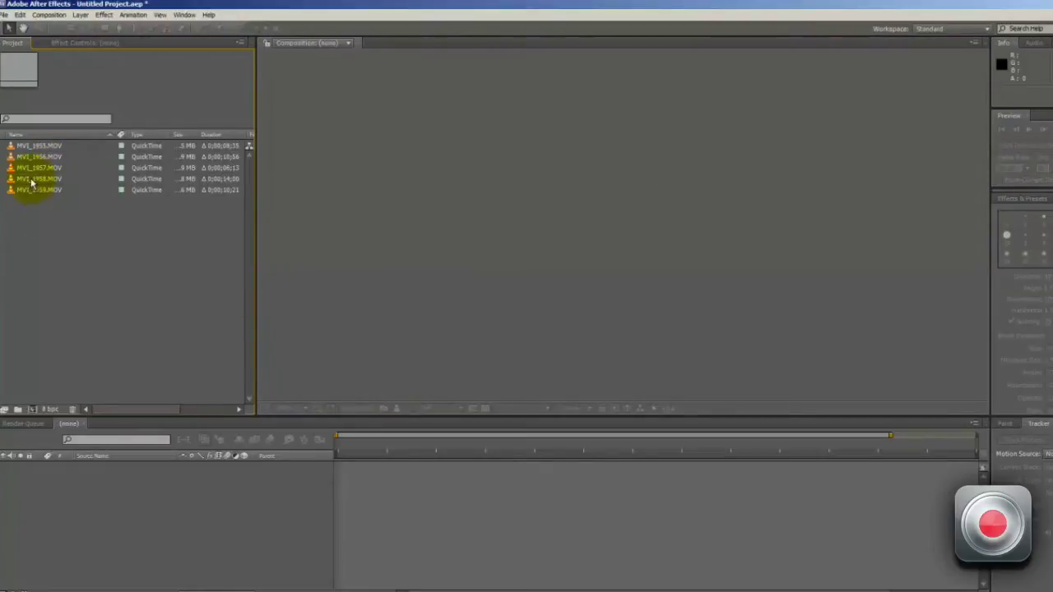
- Preview MVI_1955.MOV, scrubbing to where the man turns, then to about four seconds
click(35, 146)
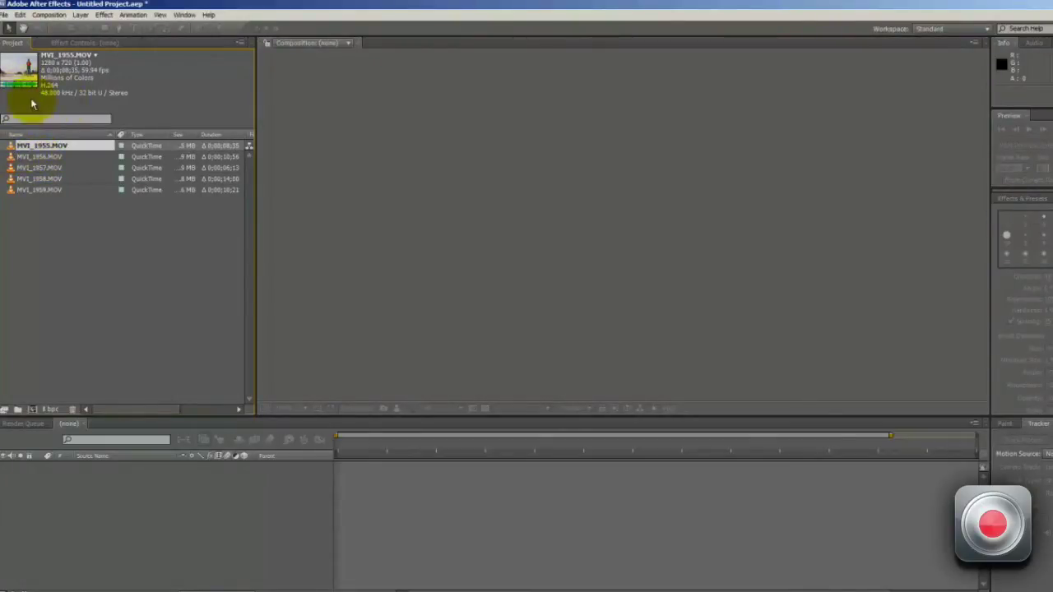
double_click(14, 149)
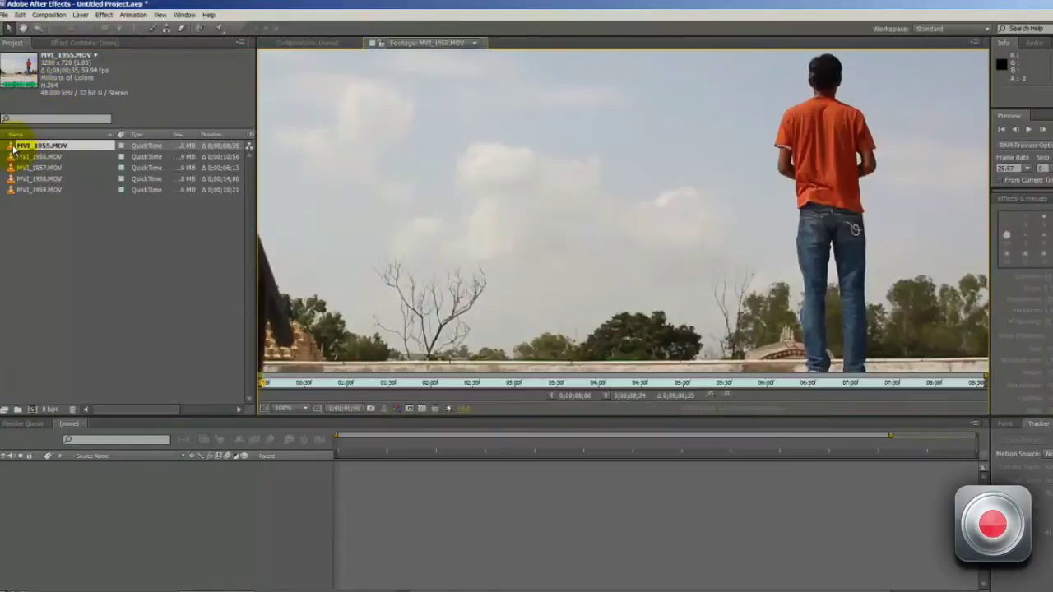
drag(263, 388, 1000, 390)
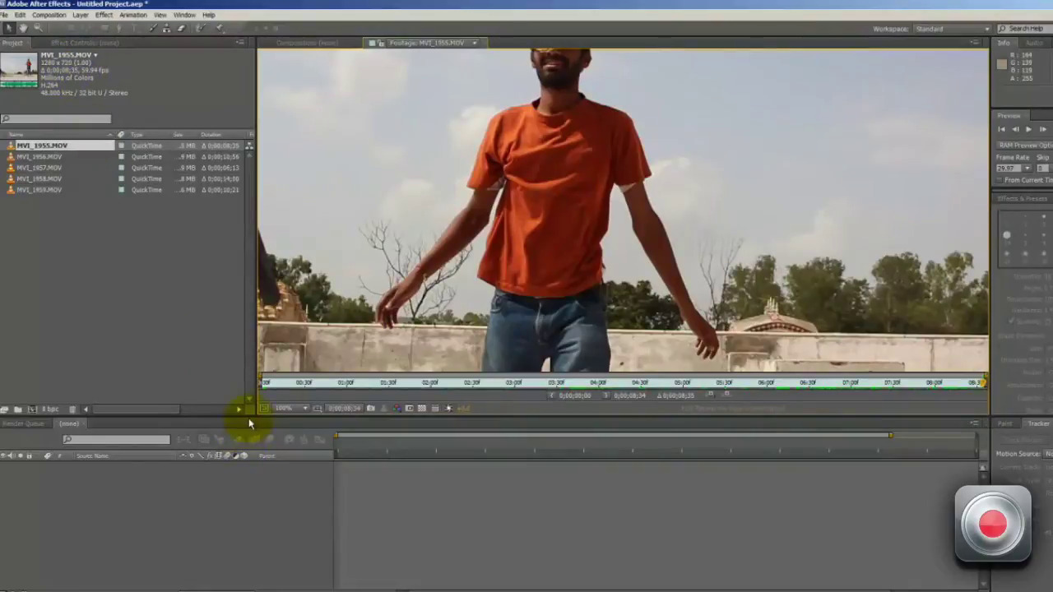
drag(255, 416, 230, 469)
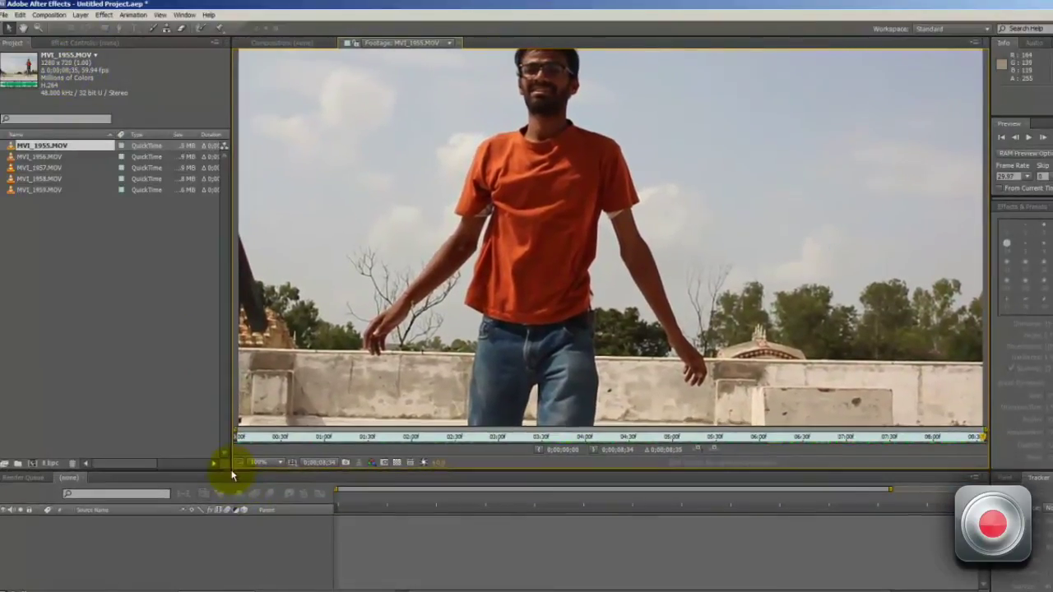
scroll(357, 333, down, 2)
scroll(411, 362, up, 2)
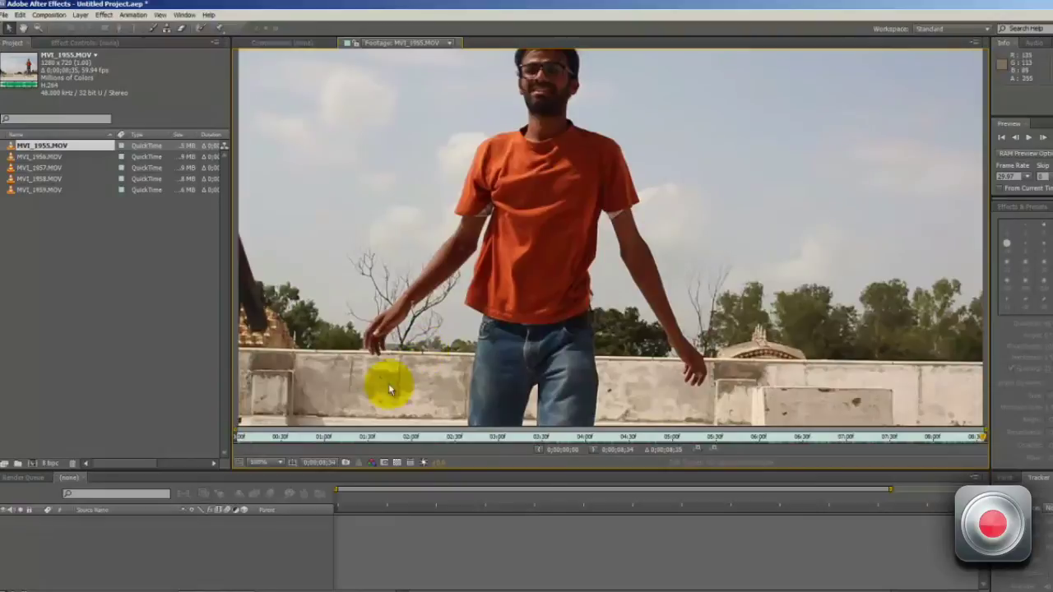
click(243, 438)
drag(242, 438, 574, 444)
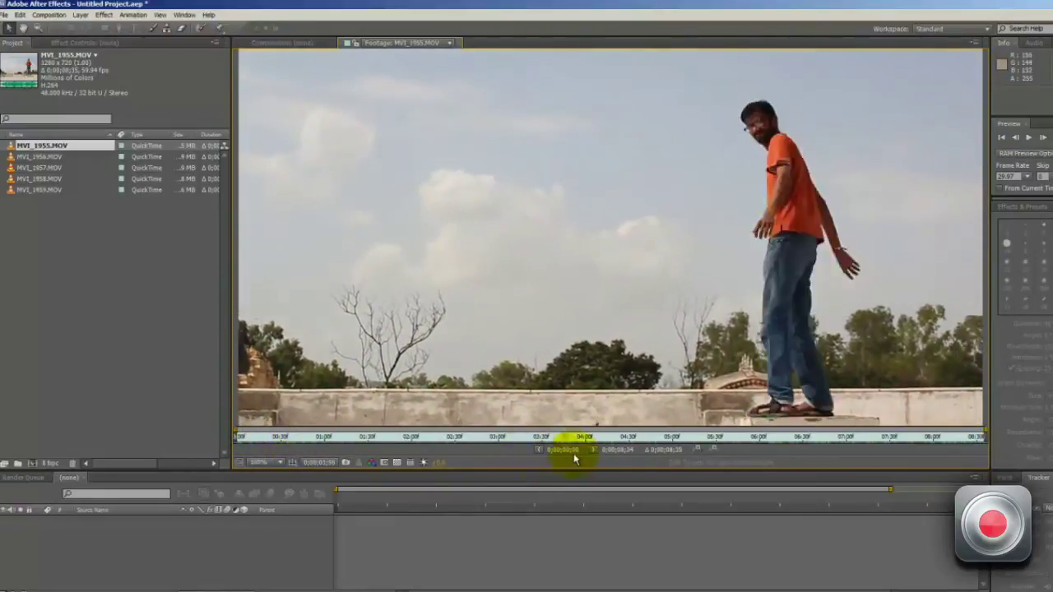
- Preview and scrub through MVI_1956.MOV, then select MVI_1957.MOV
double_click(21, 158)
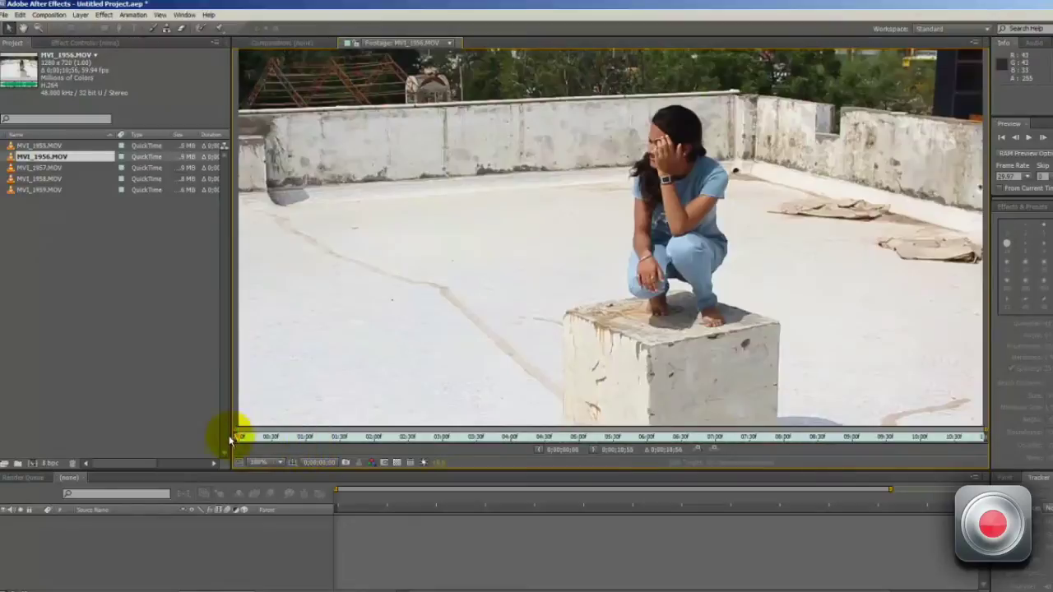
drag(240, 443, 984, 436)
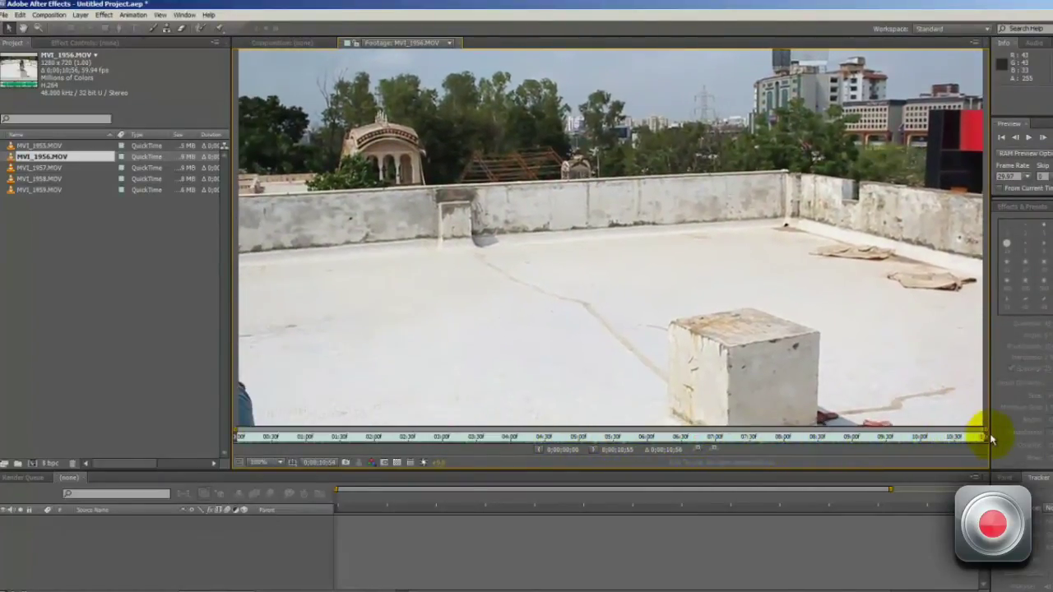
click(10, 168)
- Preview and scrub through MVI_1957.MOV and MVI_1958.MOV
double_click(10, 168)
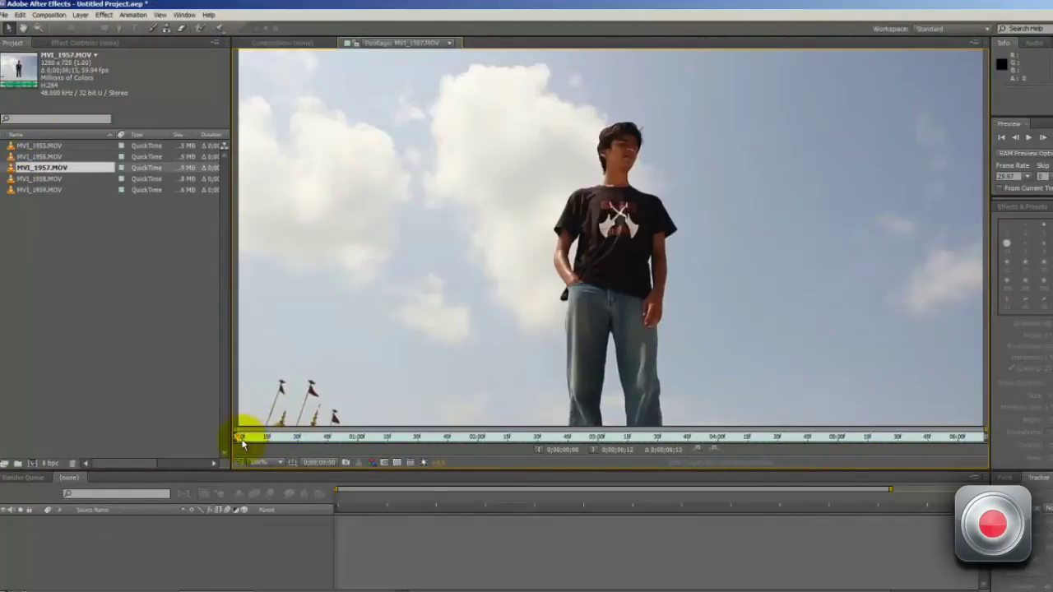
drag(258, 441, 984, 436)
double_click(17, 178)
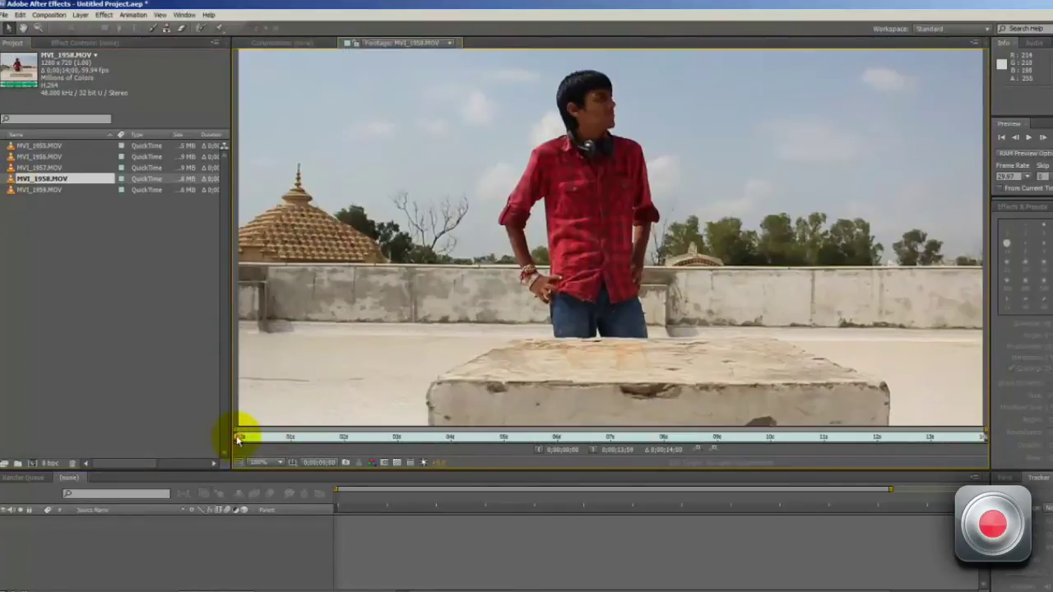
drag(239, 440, 984, 447)
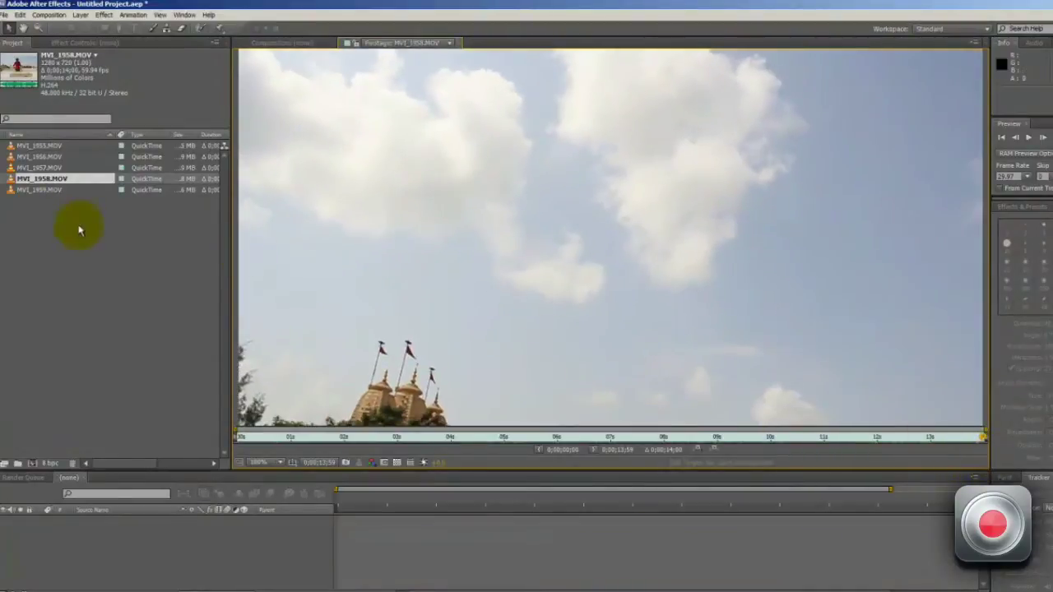
- Dismiss the stray Import dialog and scrub through MVI_1959.MOV
double_click(8, 195)
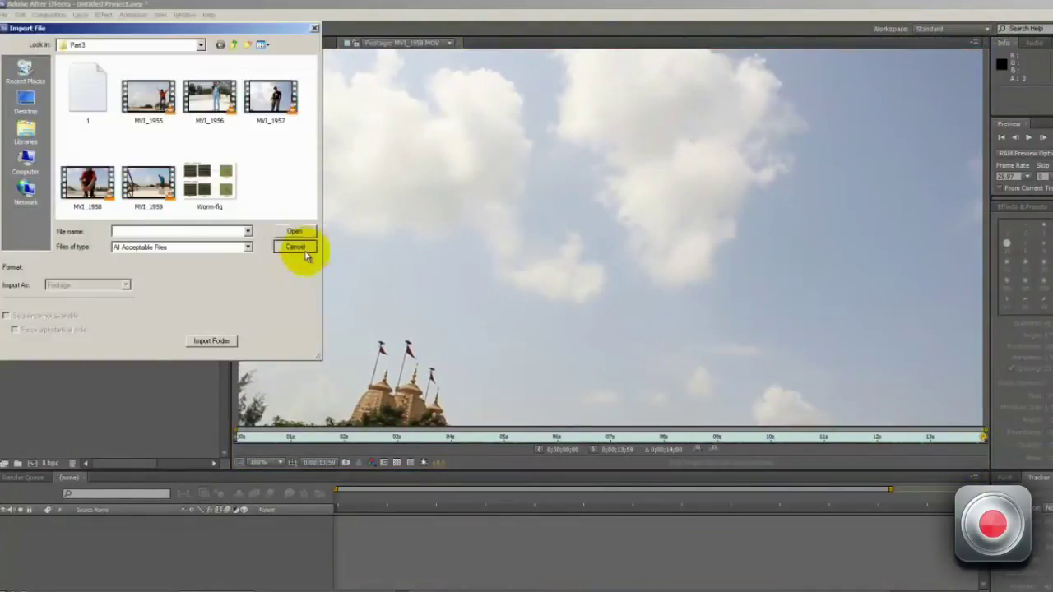
double_click(148, 183)
double_click(19, 189)
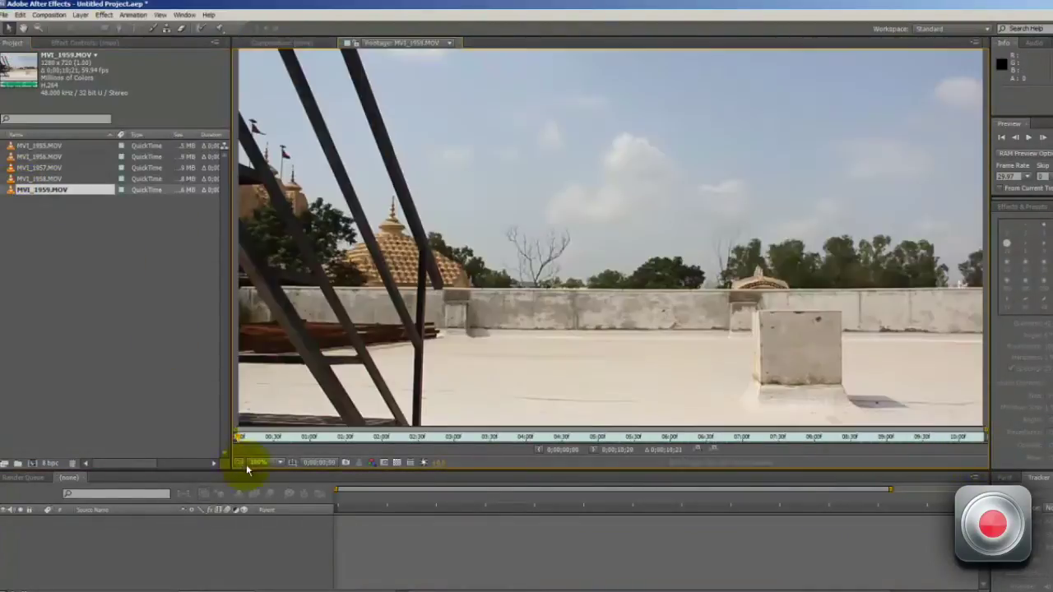
drag(241, 435, 364, 394)
- Reopen MVI_1955.MOV at the jump, widen the Project panel, and make a composition from it
double_click(35, 146)
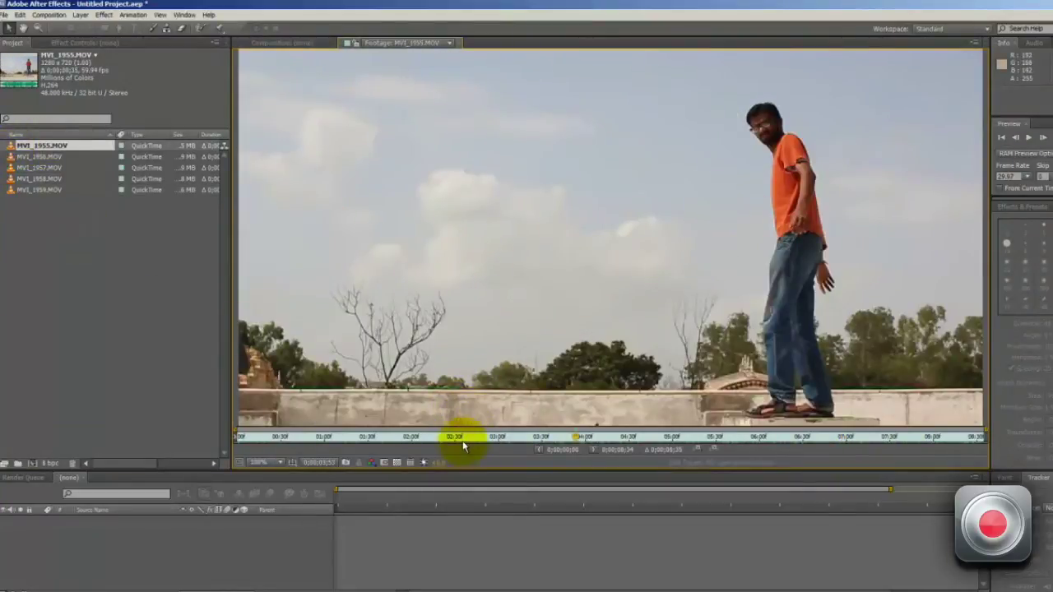
drag(463, 447, 797, 439)
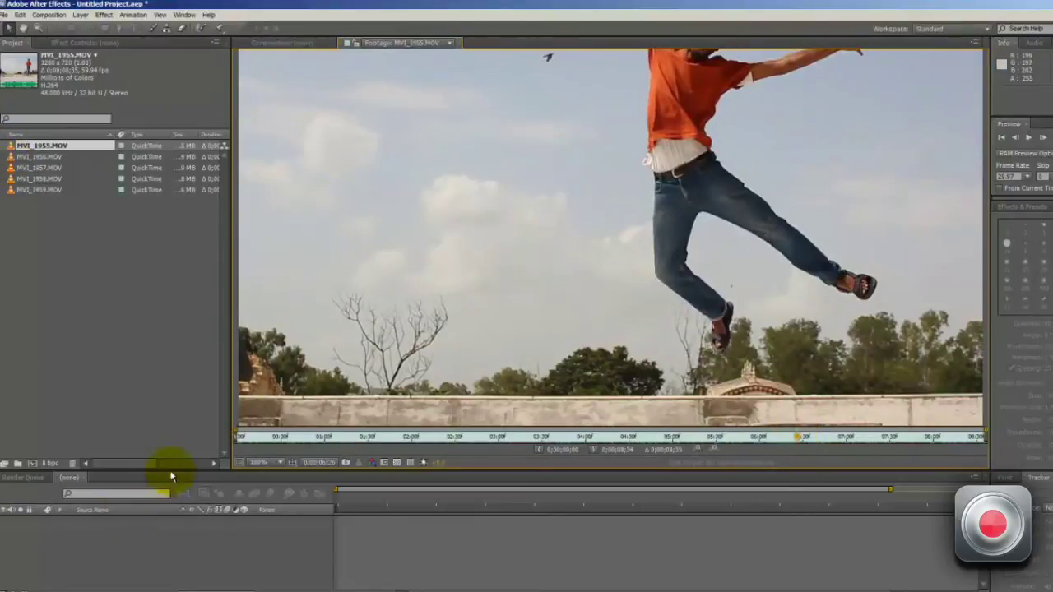
drag(231, 469, 354, 409)
scroll(540, 274, down, 2)
click(77, 439)
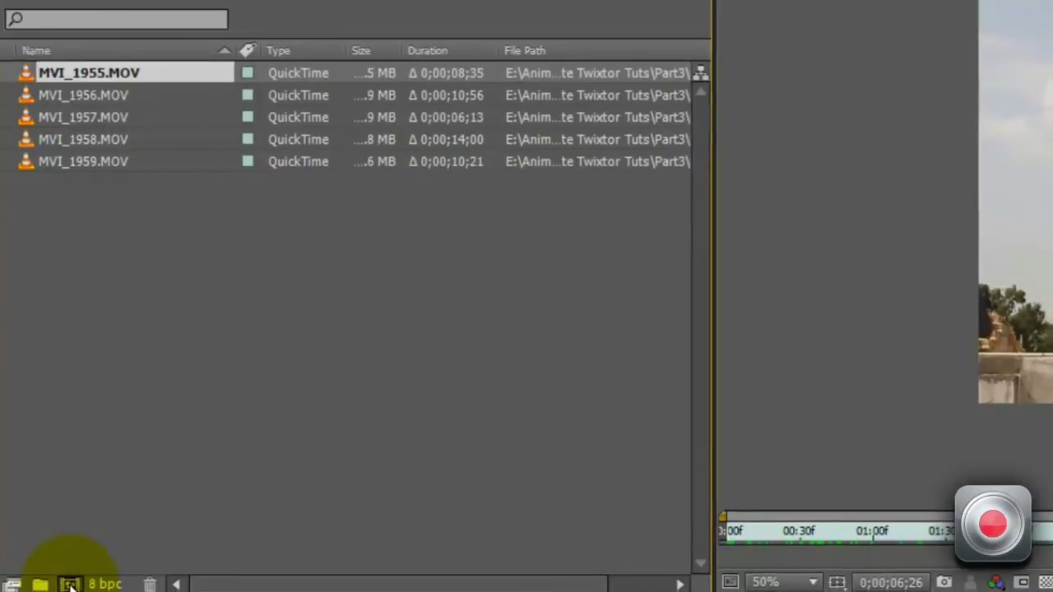
click(70, 586)
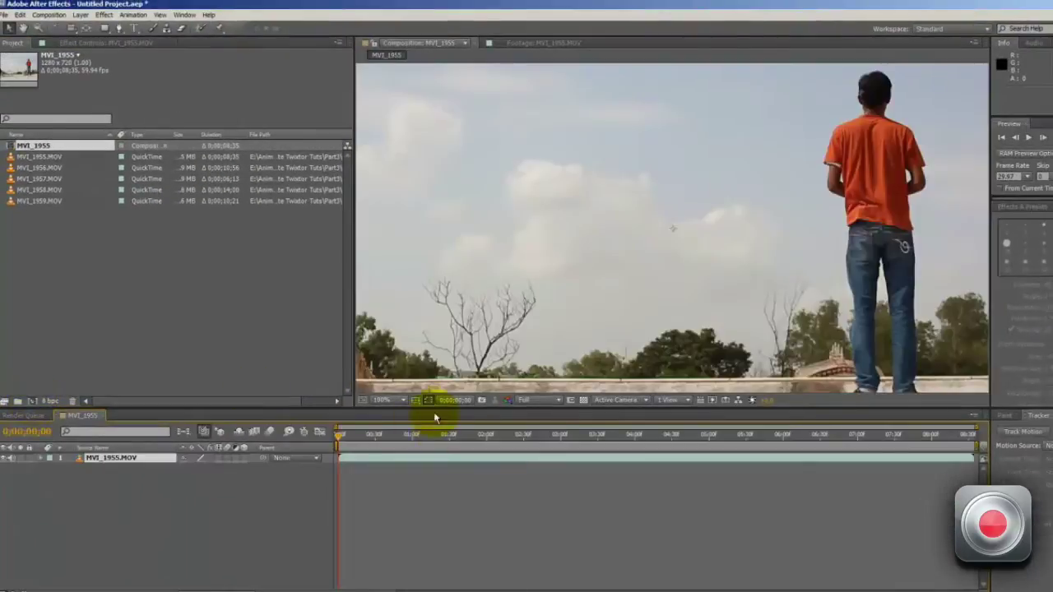
- Confirm in Composition Settings that the MVI_1955 composition runs at 59.94 fps
right_click(199, 504)
click(233, 524)
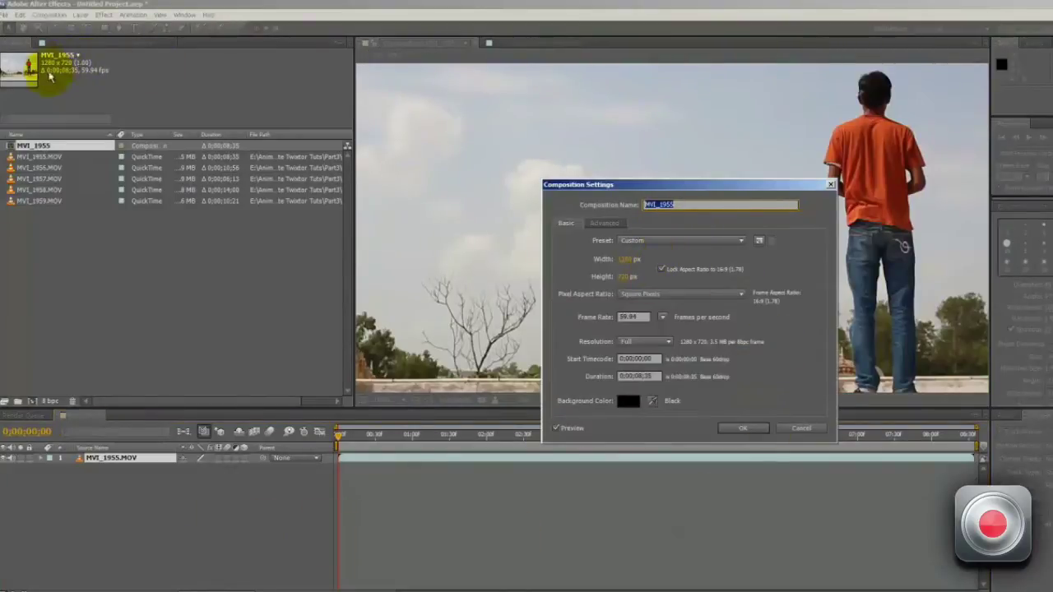
click(632, 316)
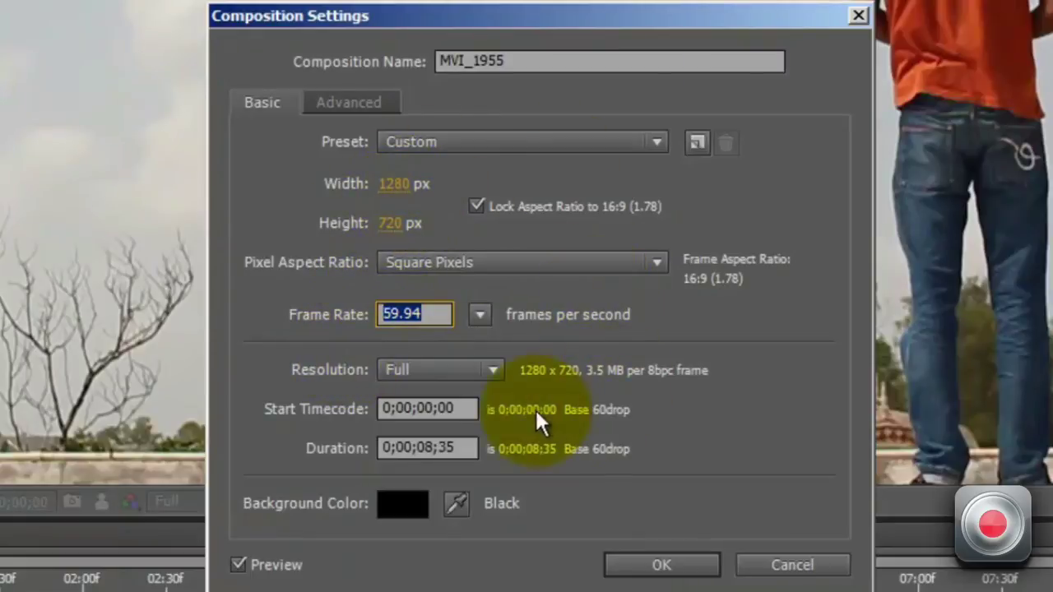
click(622, 565)
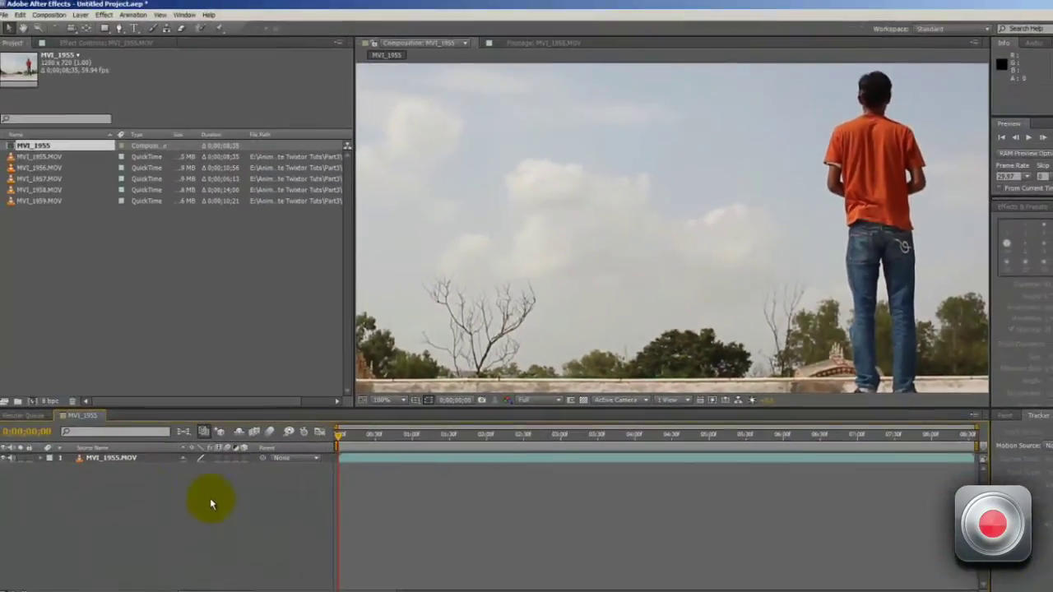
click(127, 457)
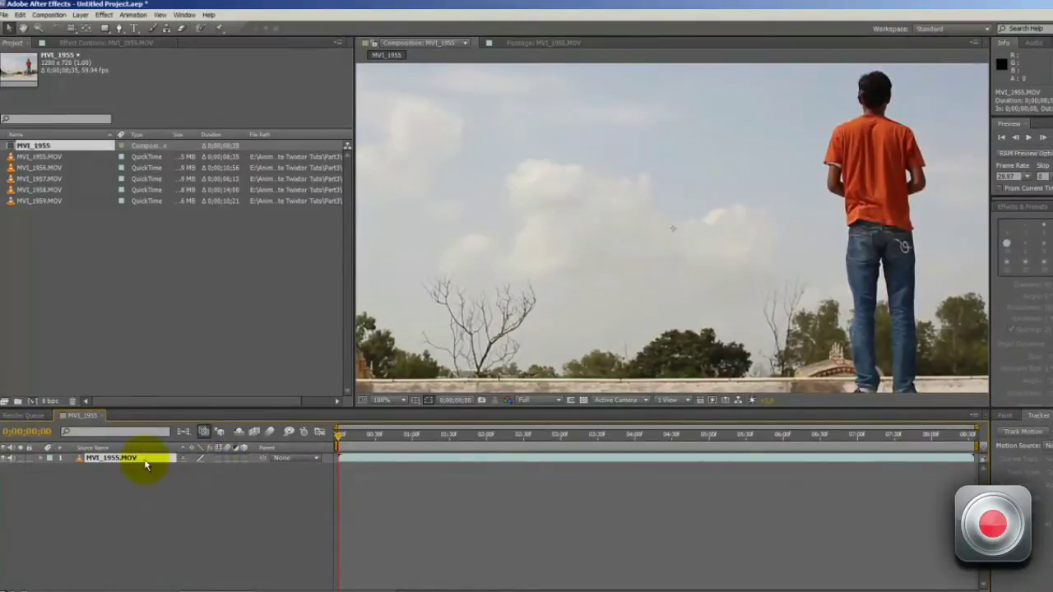
right_click(143, 464)
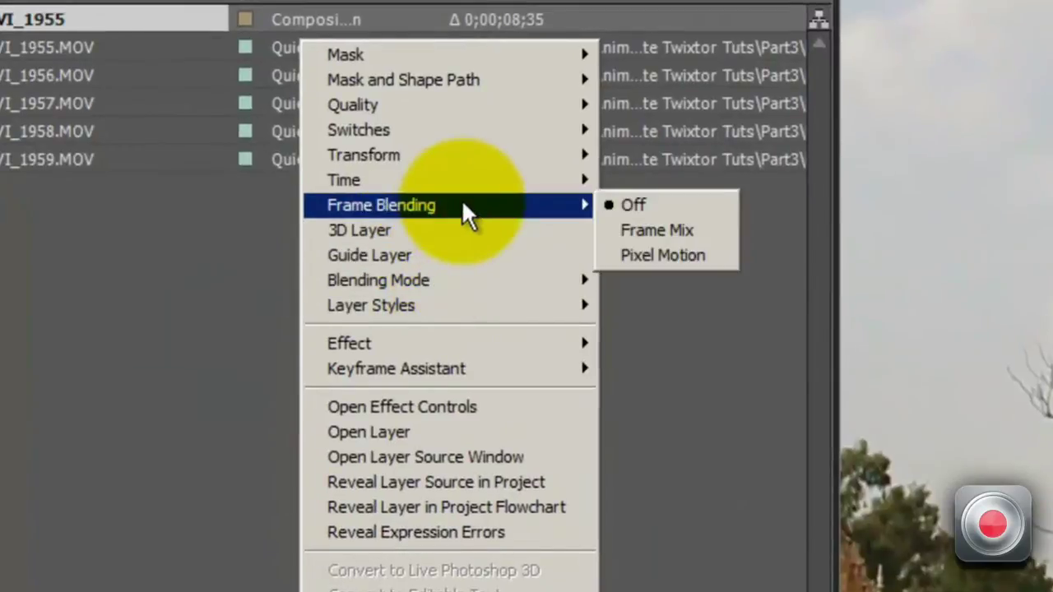
- Set the MVI_1955.MOV layer's frame blending to Pixel Motion and zoom in to inspect the first frames
mouse_move(591, 204)
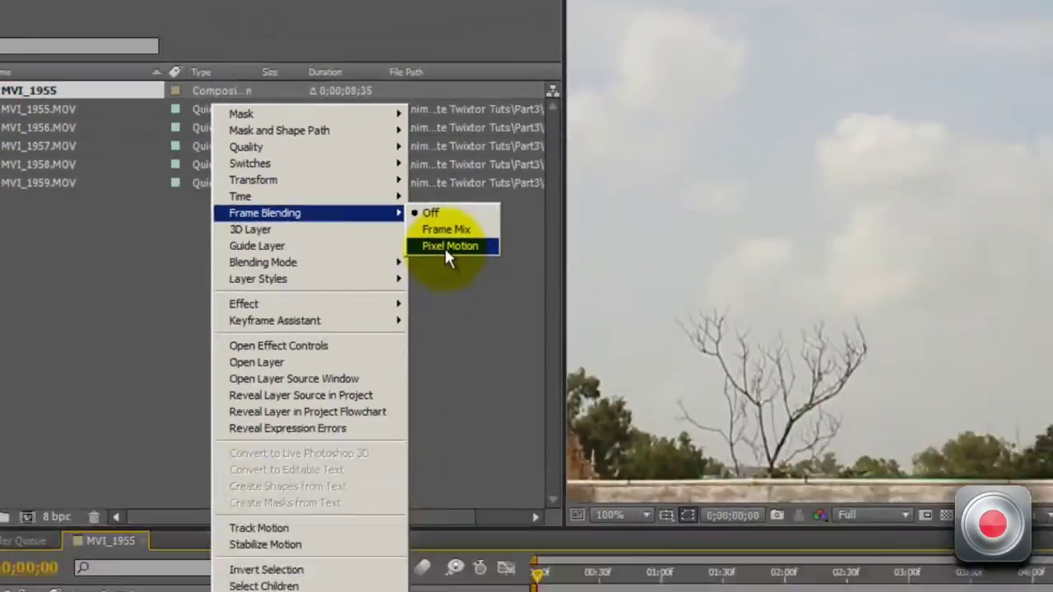
click(655, 259)
key(period)
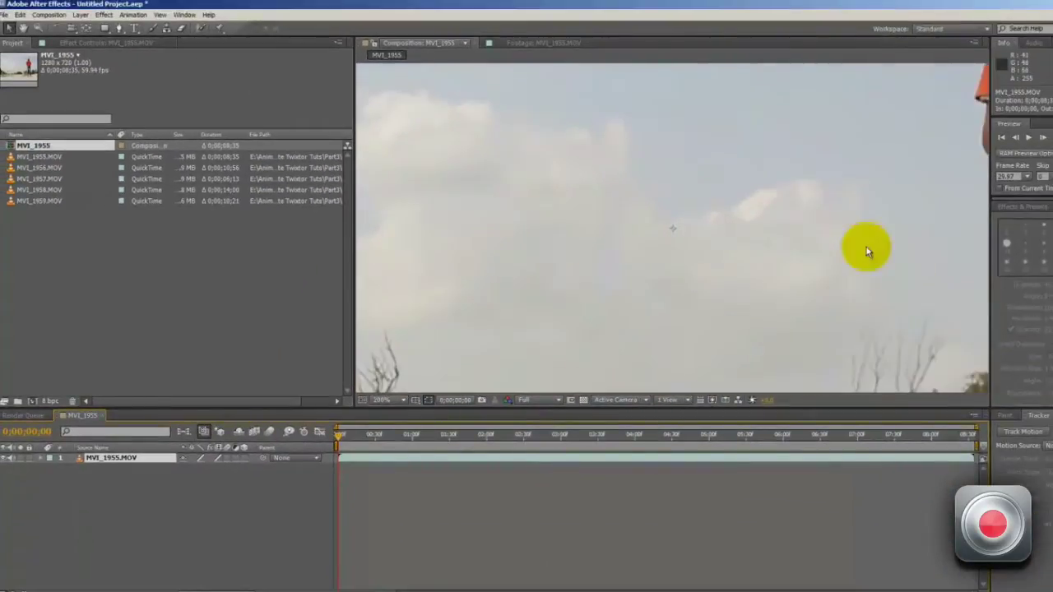
key(period)
drag(893, 211, 494, 314)
scroll(642, 289, down, 2)
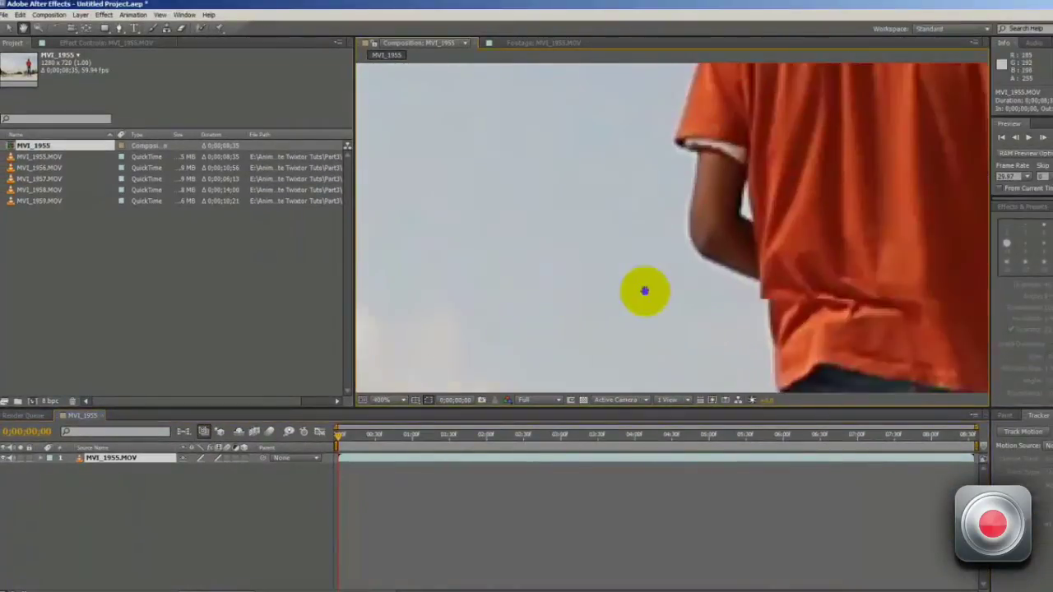
scroll(644, 287, up, 4)
scroll(699, 331, down, 1)
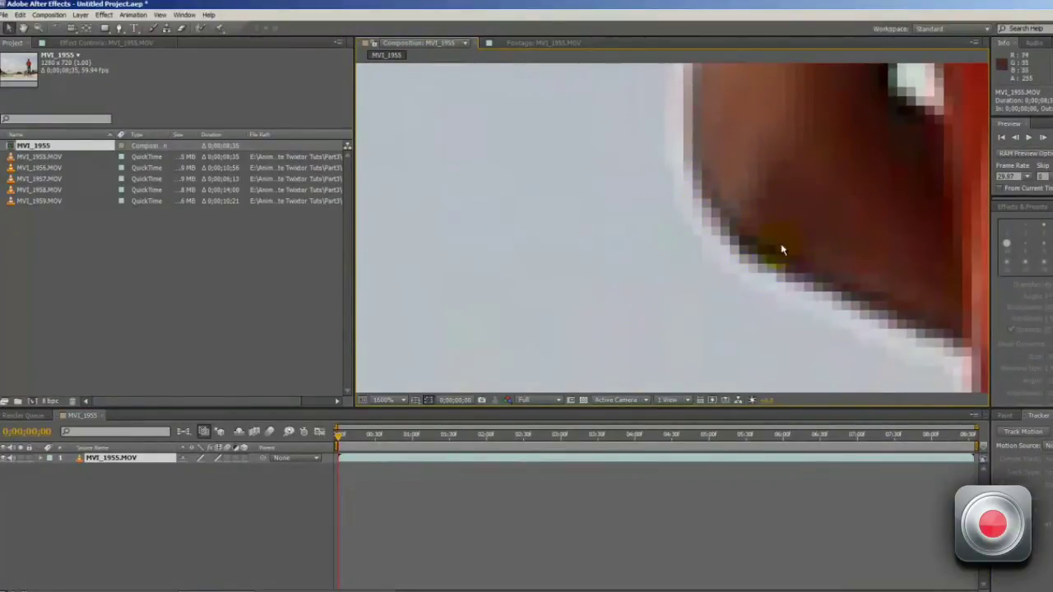
click(339, 440)
mouse_move(338, 440)
mouse_down()
mouse_move(351, 439)
mouse_move(337, 437)
mouse_up()
scroll(629, 252, down, 8)
scroll(581, 282, up, 3)
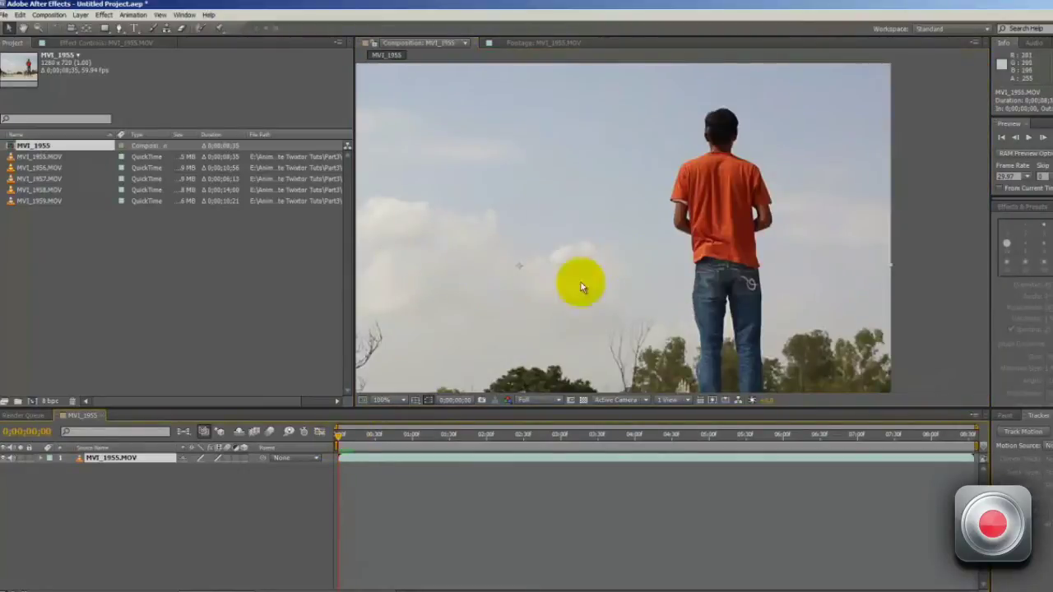
key(h)
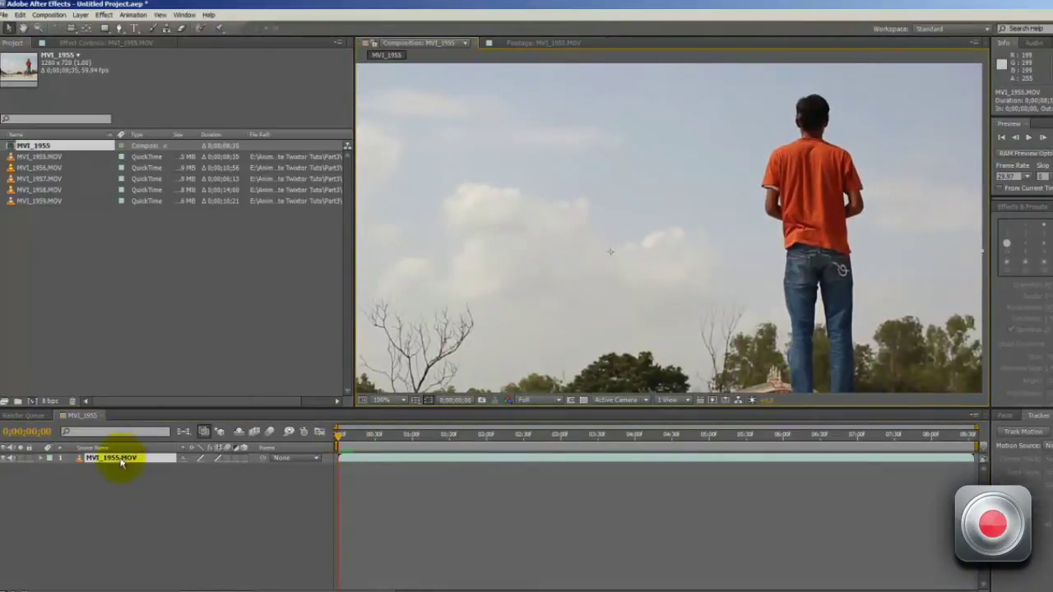
- Select the MVI_1955.MOV layer and switch on the composition's Frame Blending
right_click(120, 459)
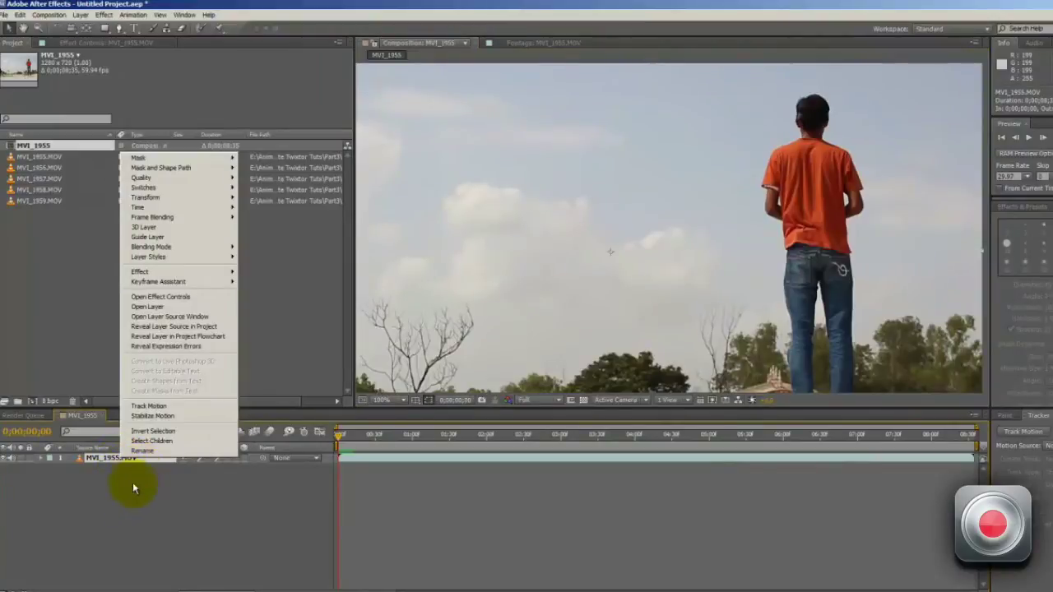
click(136, 481)
click(156, 462)
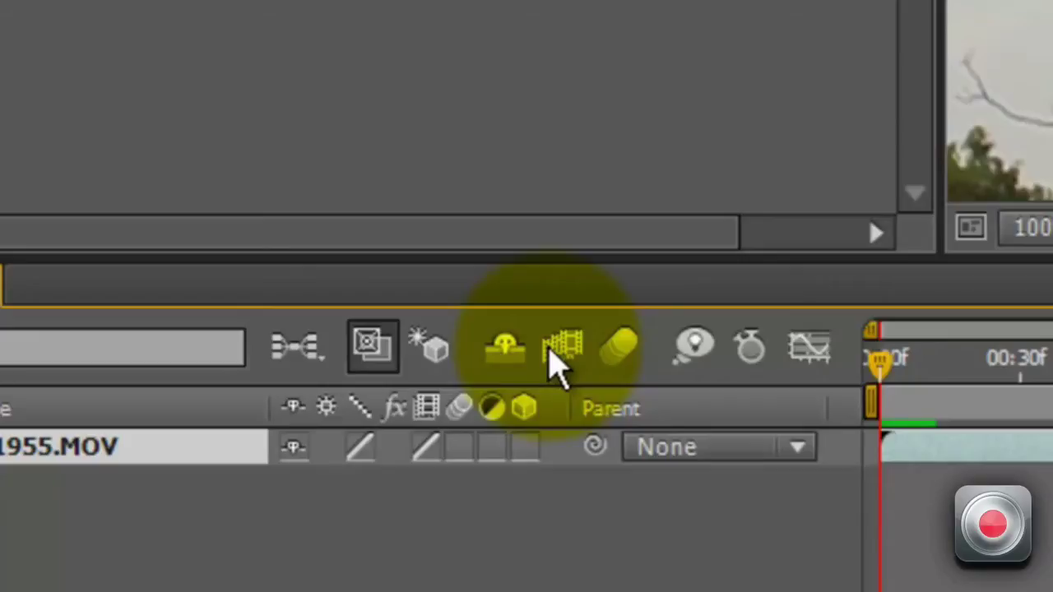
click(560, 350)
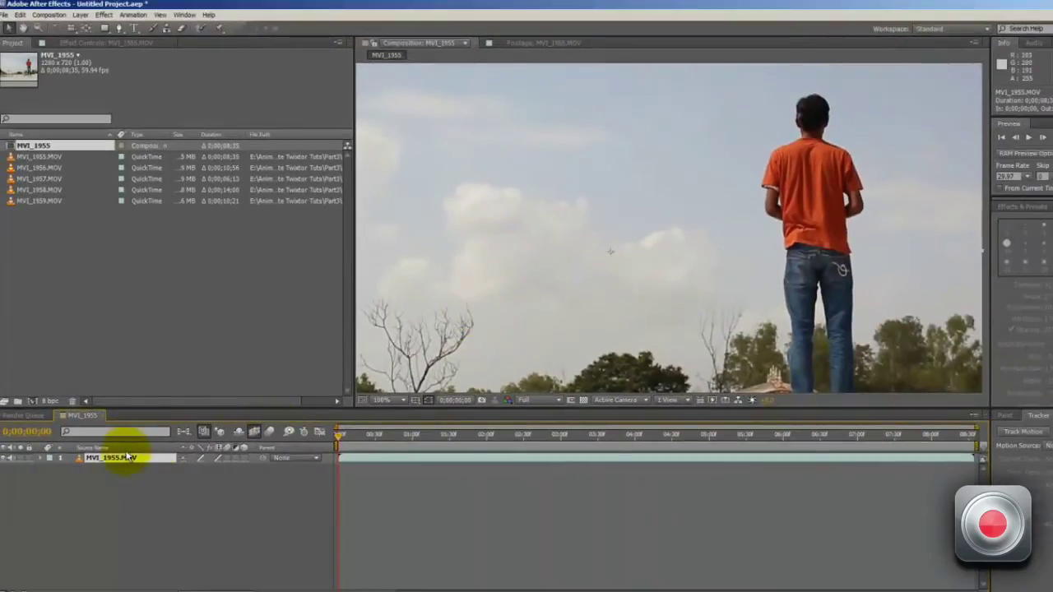
- Apply Effect > RE:Vision Plug-ins > Twixtor Pro to the MVI_1955.MOV layer
right_click(107, 461)
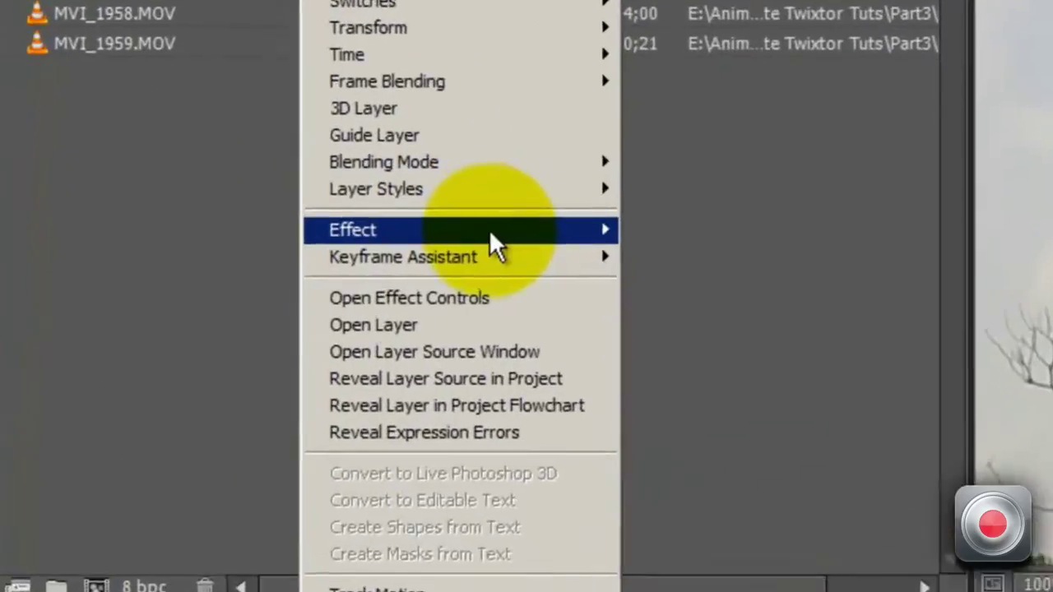
mouse_move(173, 271)
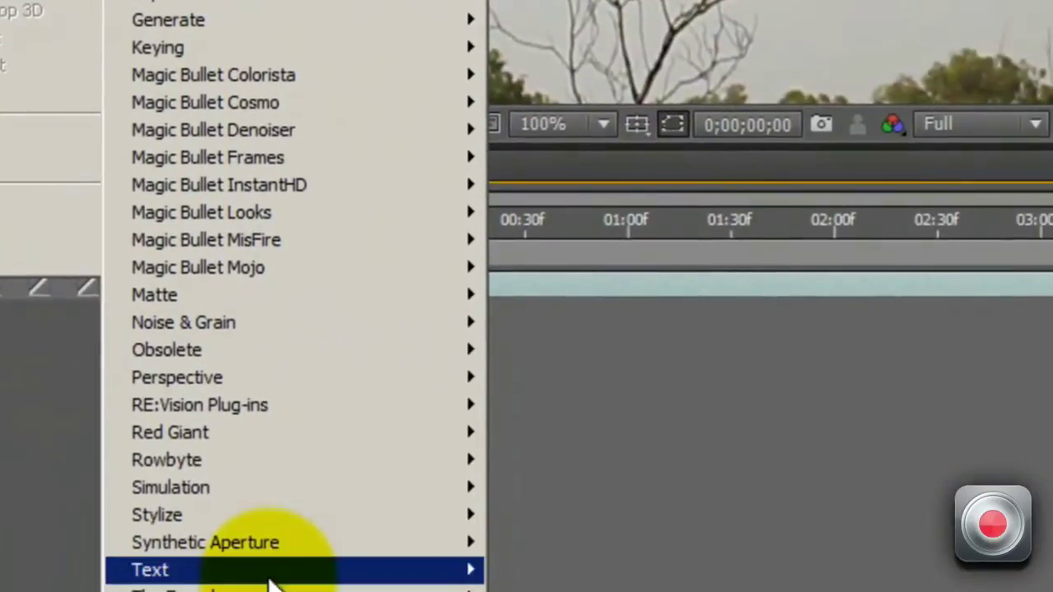
mouse_move(339, 407)
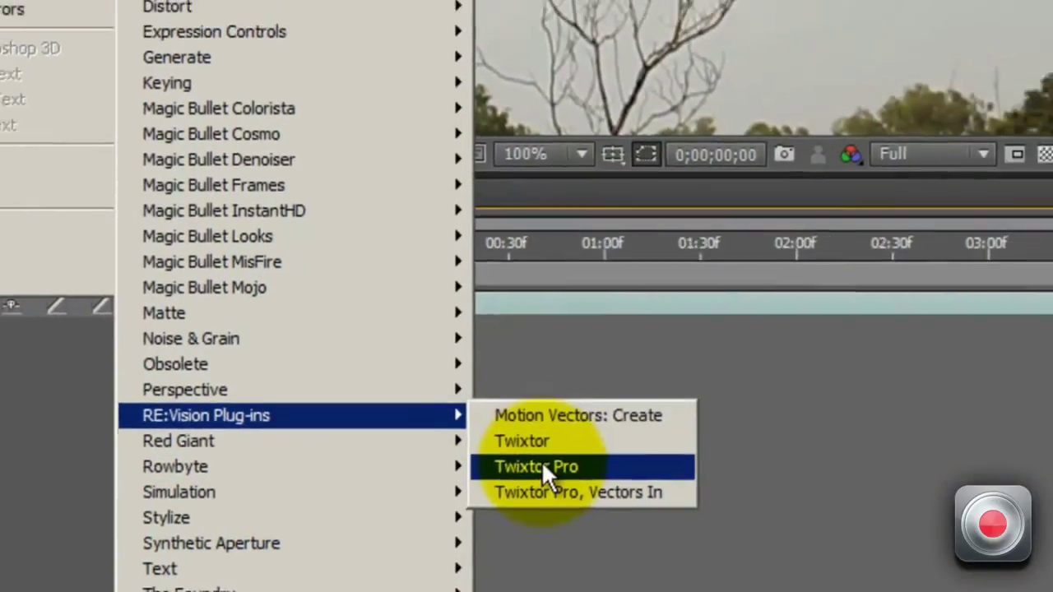
click(543, 459)
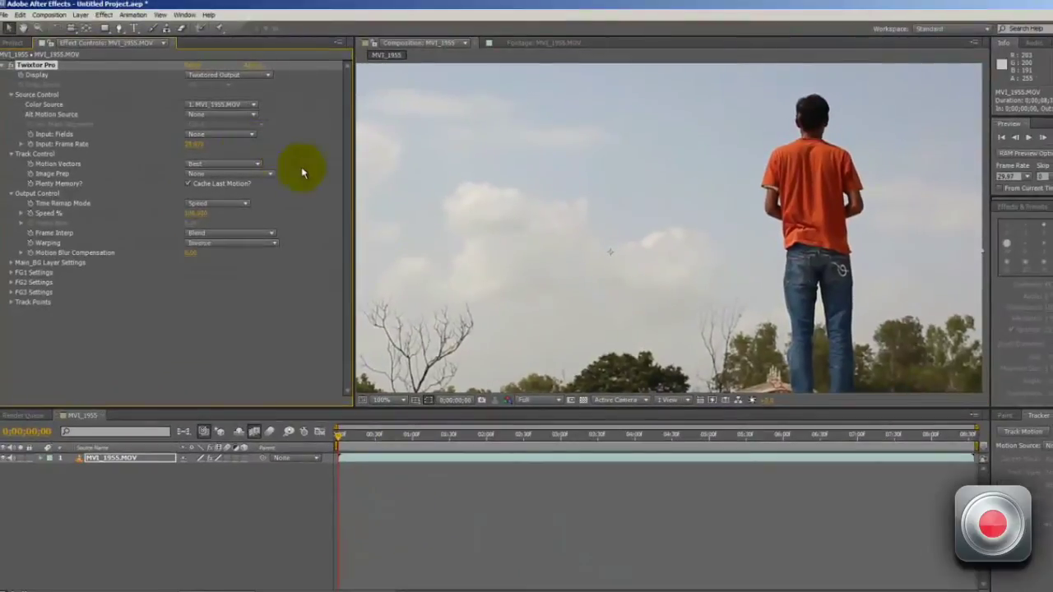
- Widen the Composition panel and recenter the preview frame
drag(353, 157, 263, 171)
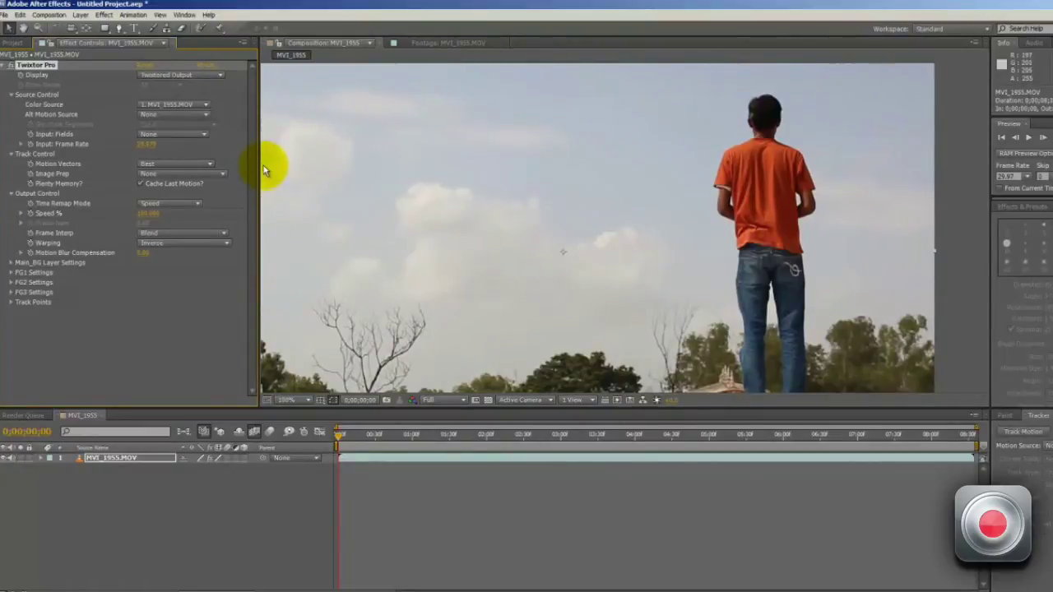
scroll(312, 190, down, 2)
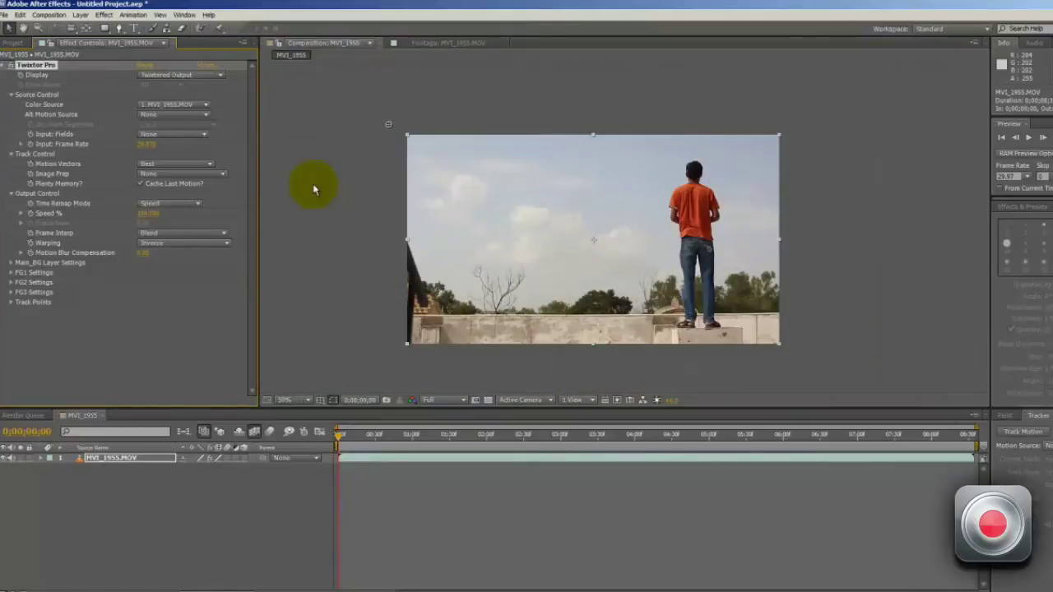
scroll(411, 251, up, 2)
drag(411, 251, 430, 249)
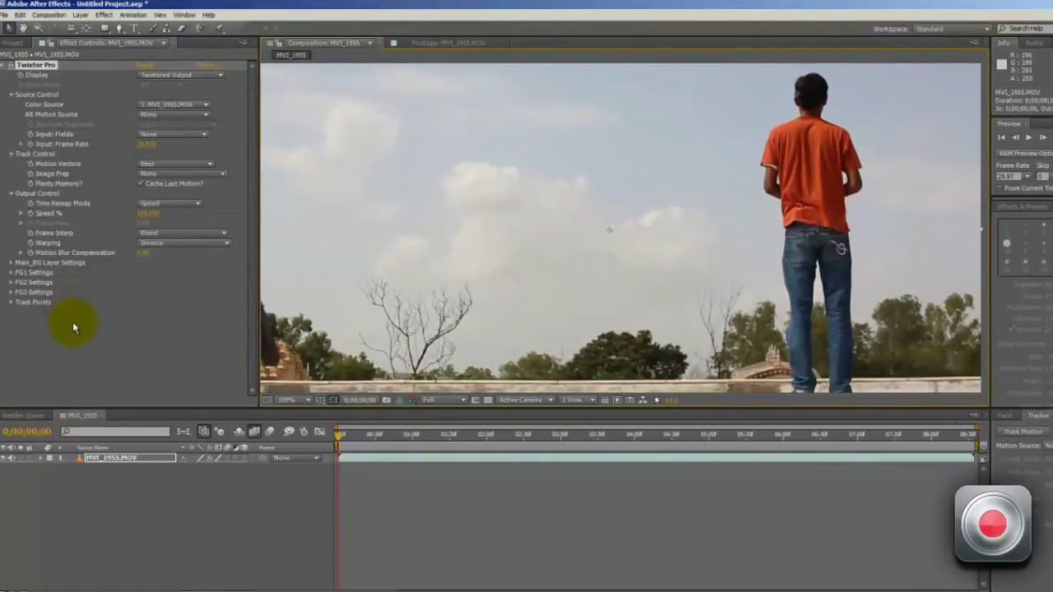
scroll(390, 288, down, 2)
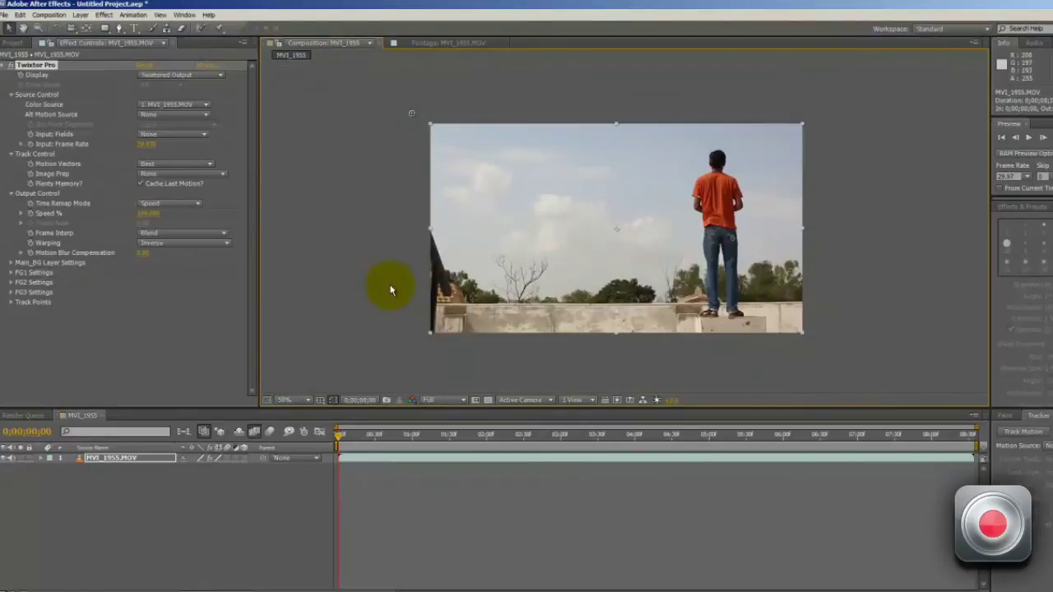
scroll(391, 290, up, 2)
drag(390, 289, 413, 282)
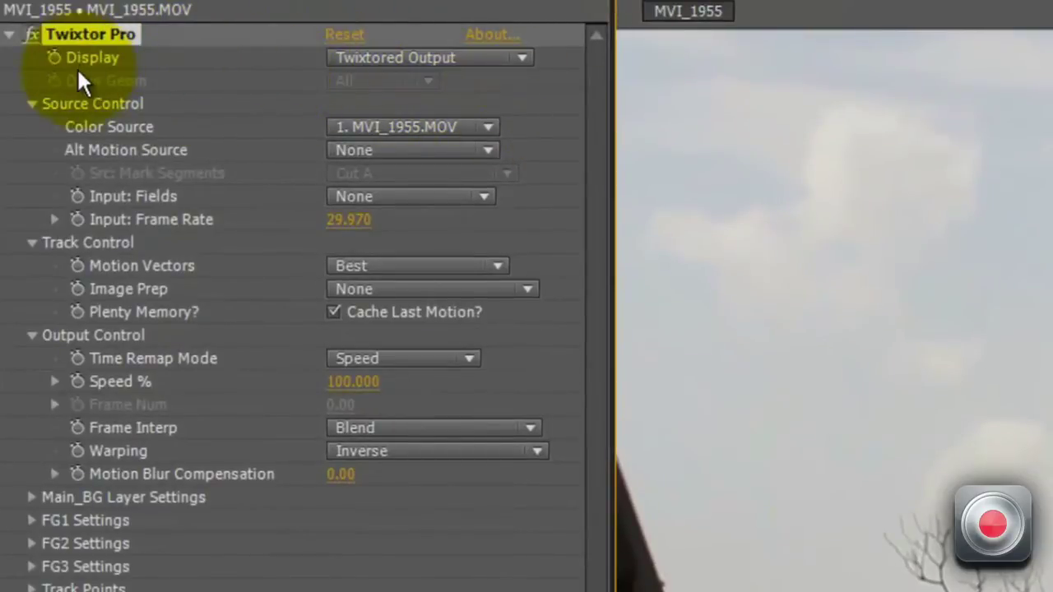
click(512, 58)
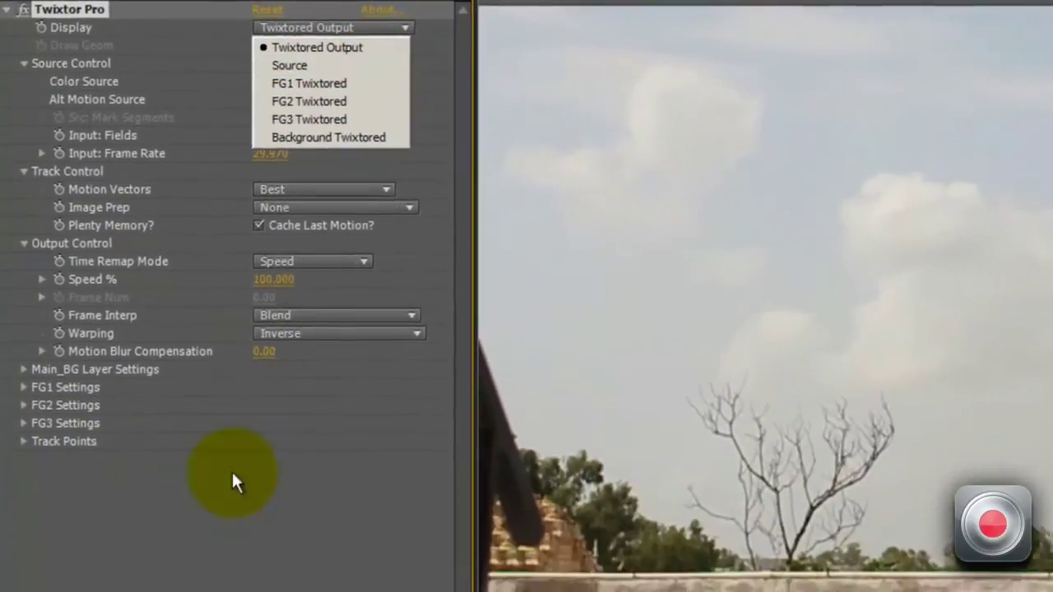
click(233, 477)
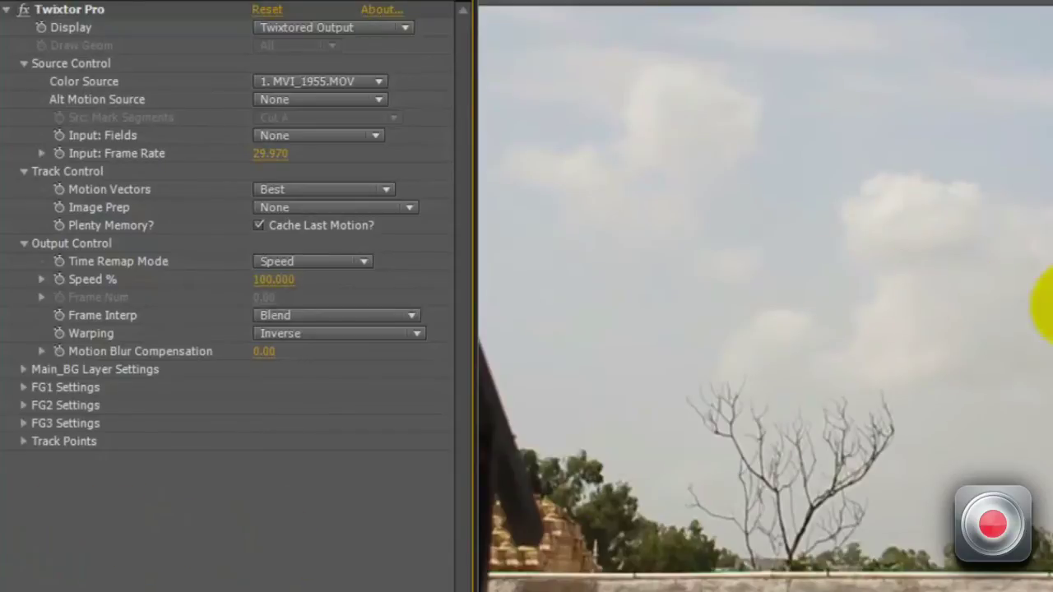
- Add Magic Bullet Looks, set Twixtor Pro Speed to 50%, and launch the Looks editor
right_click(193, 527)
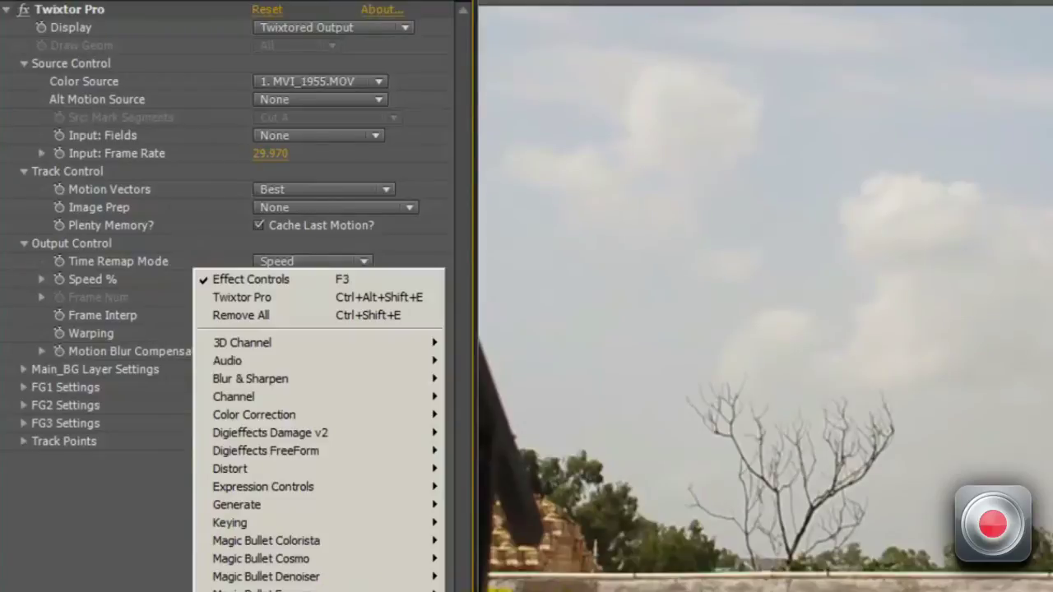
click(264, 588)
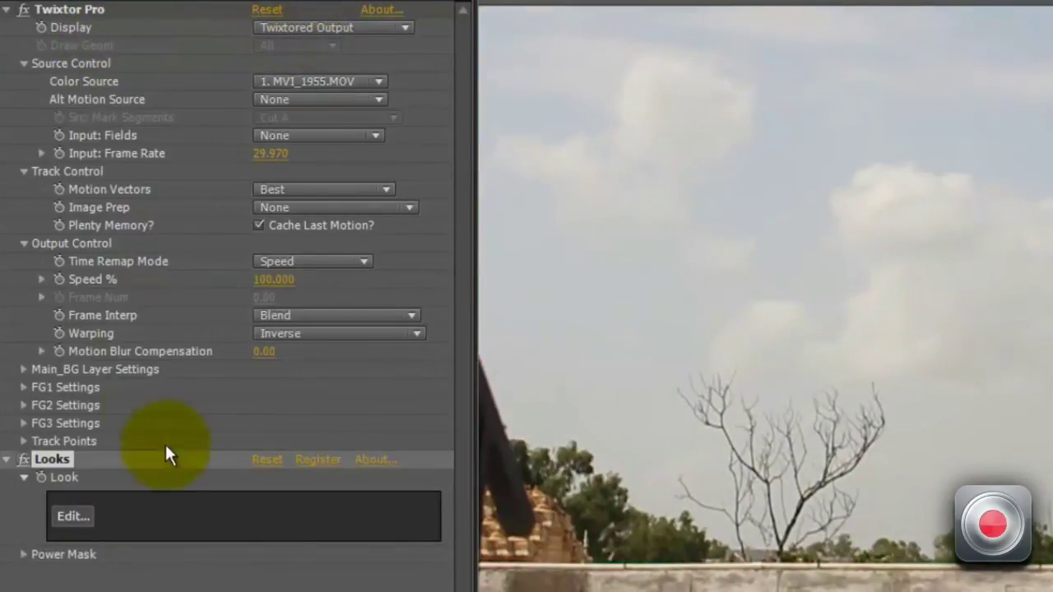
click(272, 280)
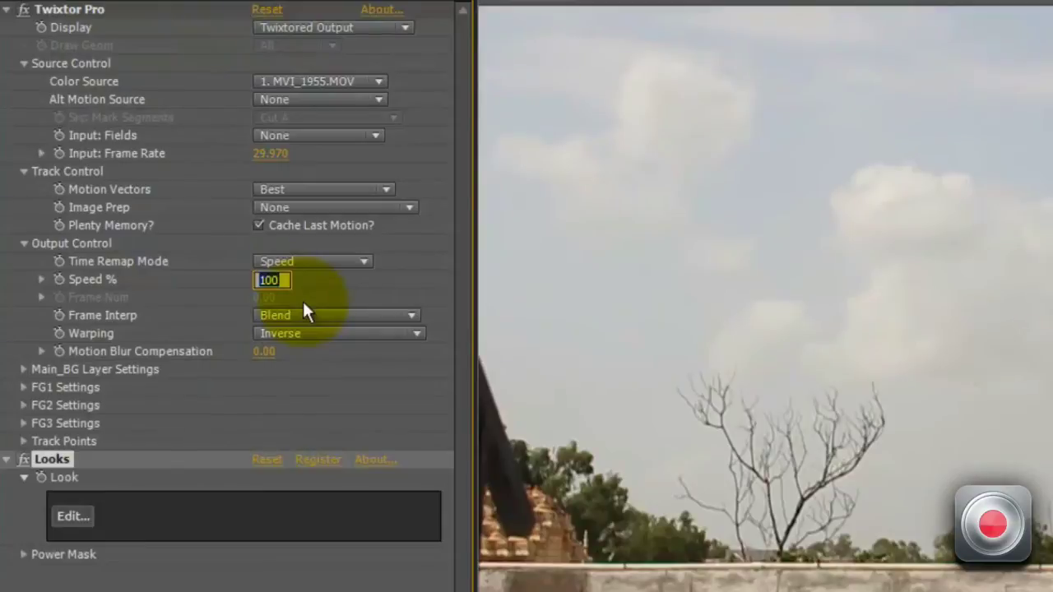
text(50)
key(Return)
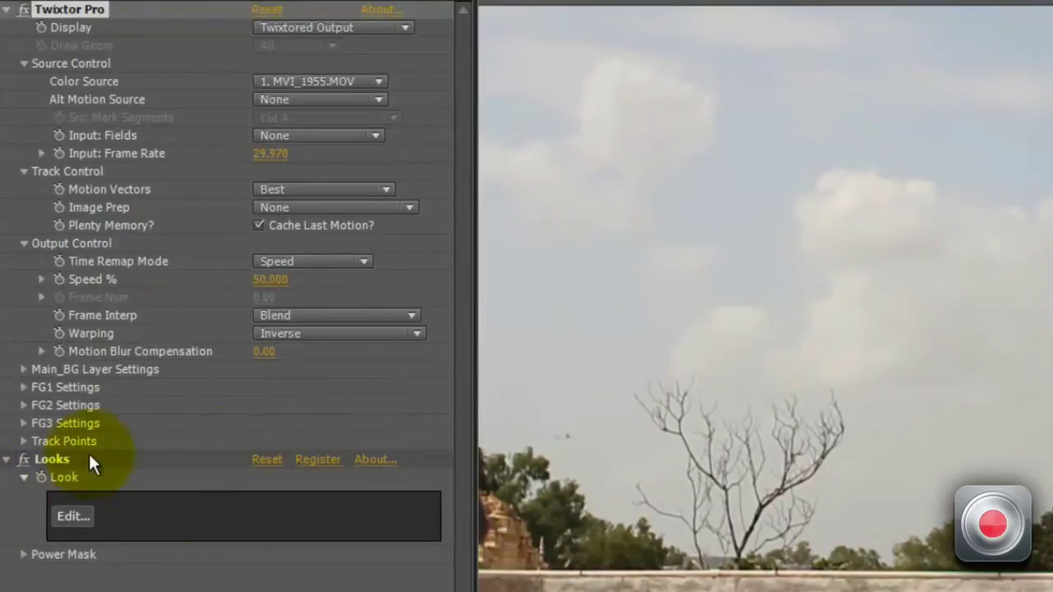
click(71, 516)
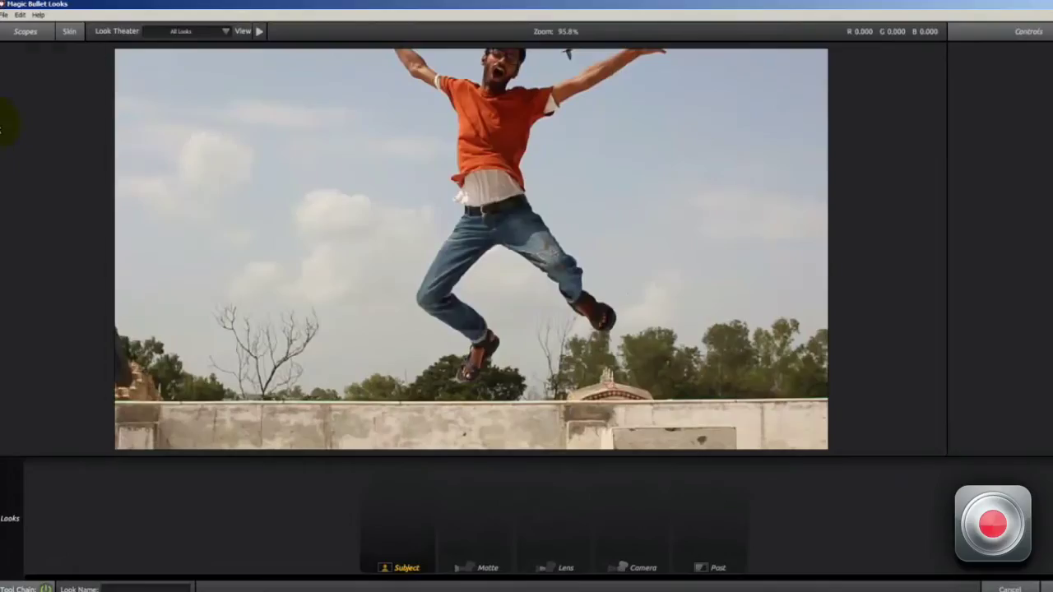
- Choose the CustomDreamy look in Magic Bullet Looks and confirm with OK
mouse_move(23, 141)
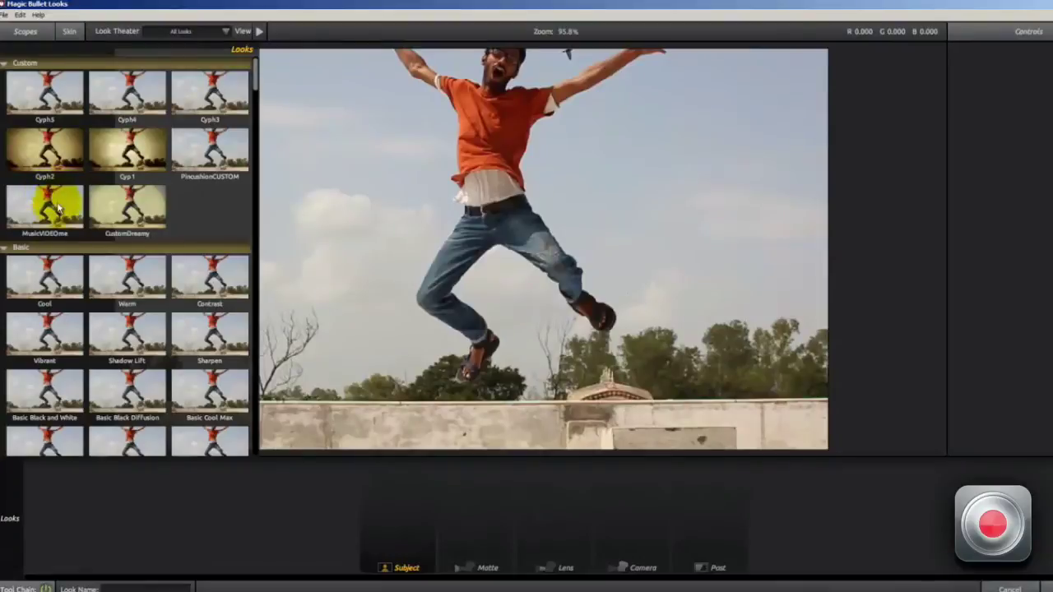
click(127, 207)
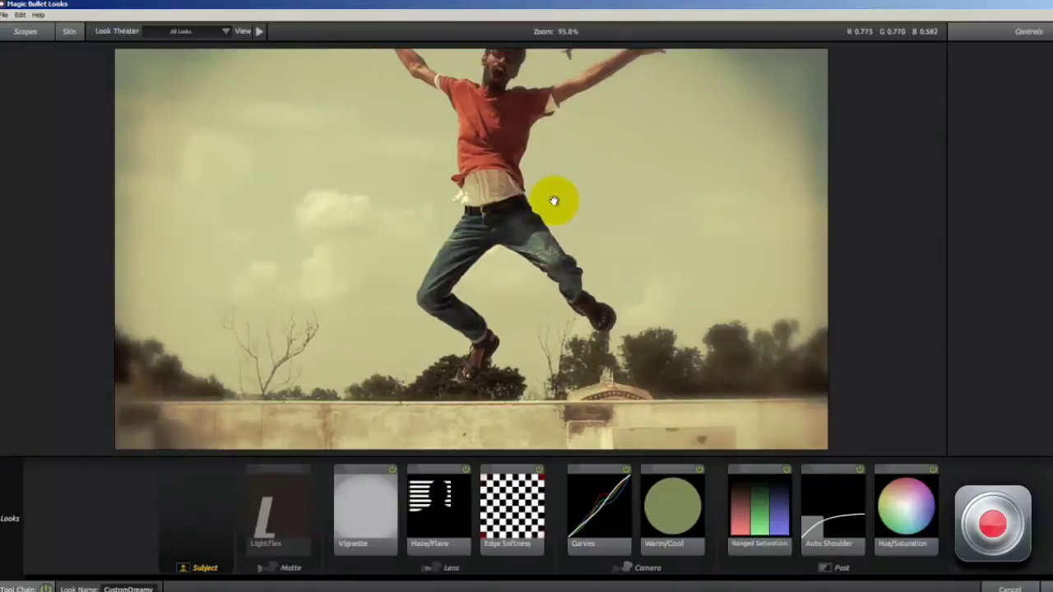
double_click(682, 6)
click(937, 553)
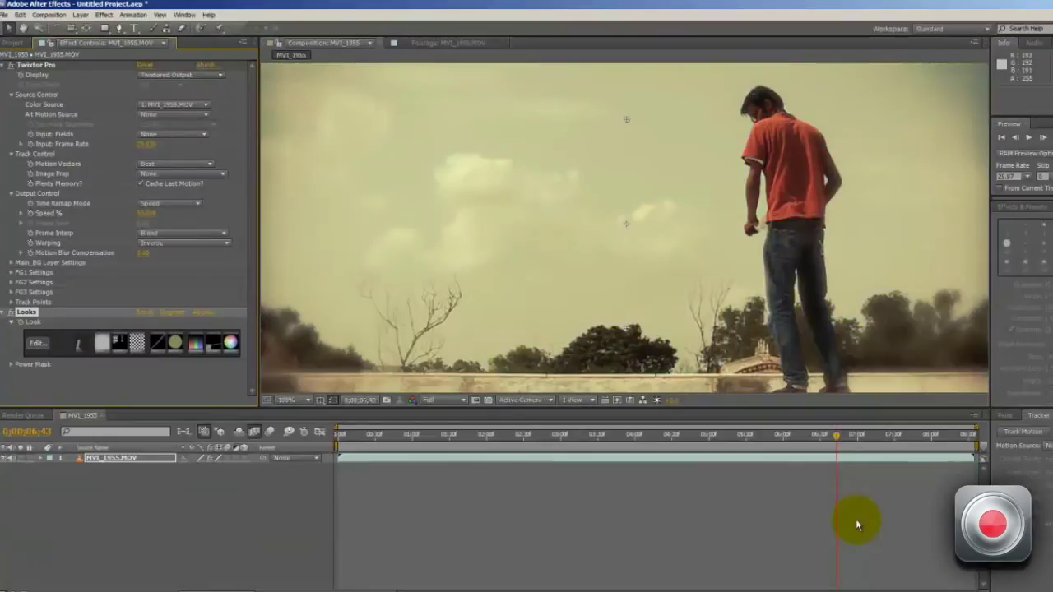
click(835, 434)
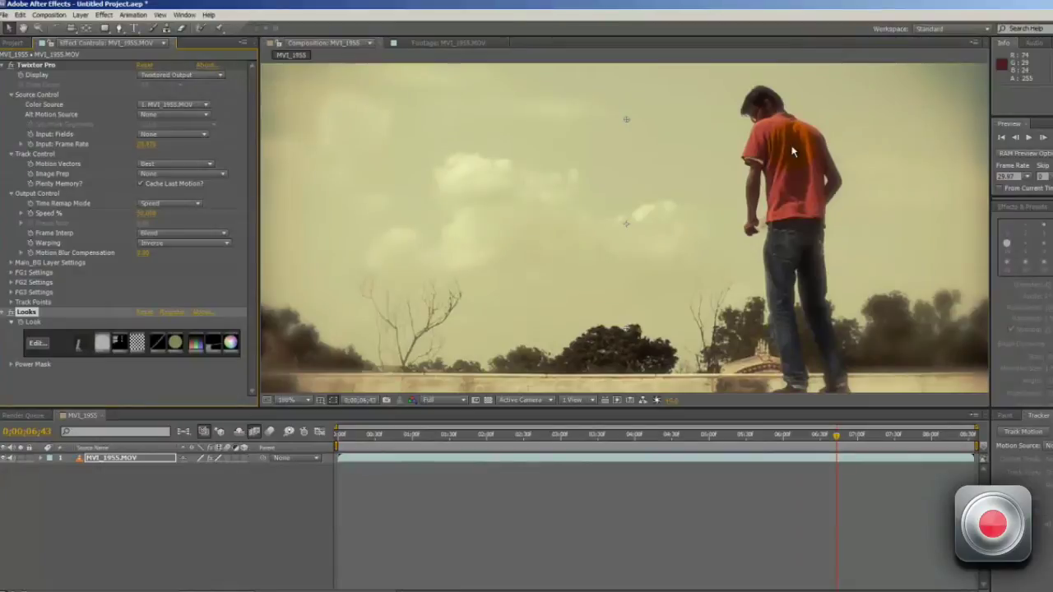
click(38, 342)
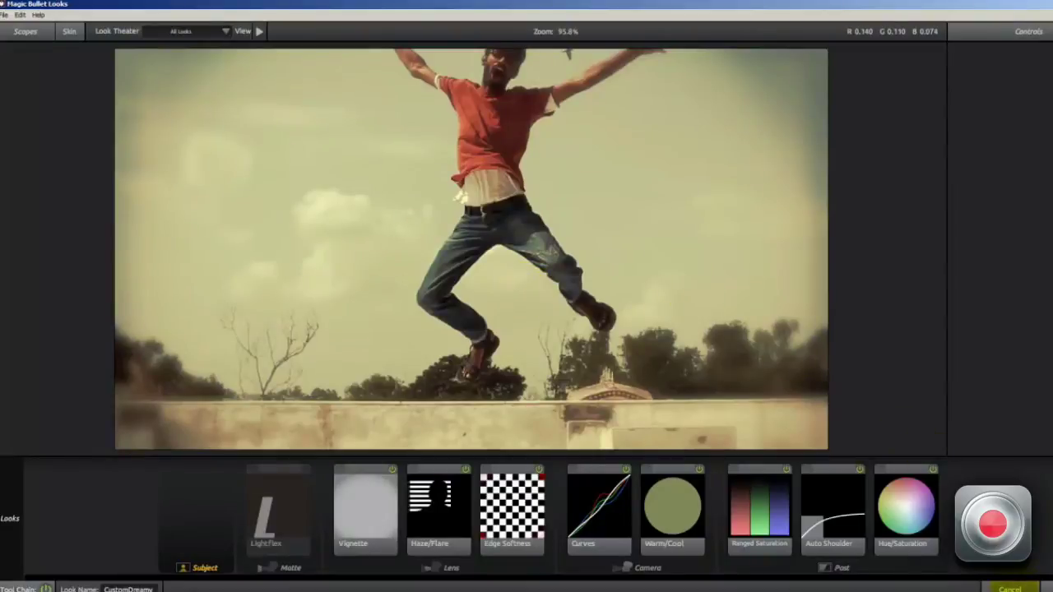
click(1010, 589)
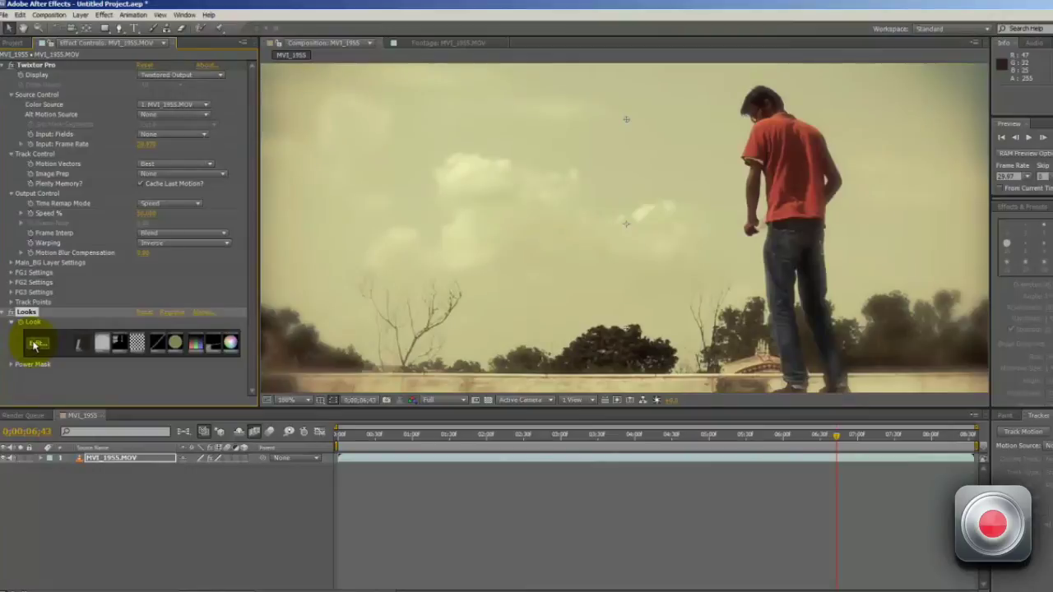
click(150, 75)
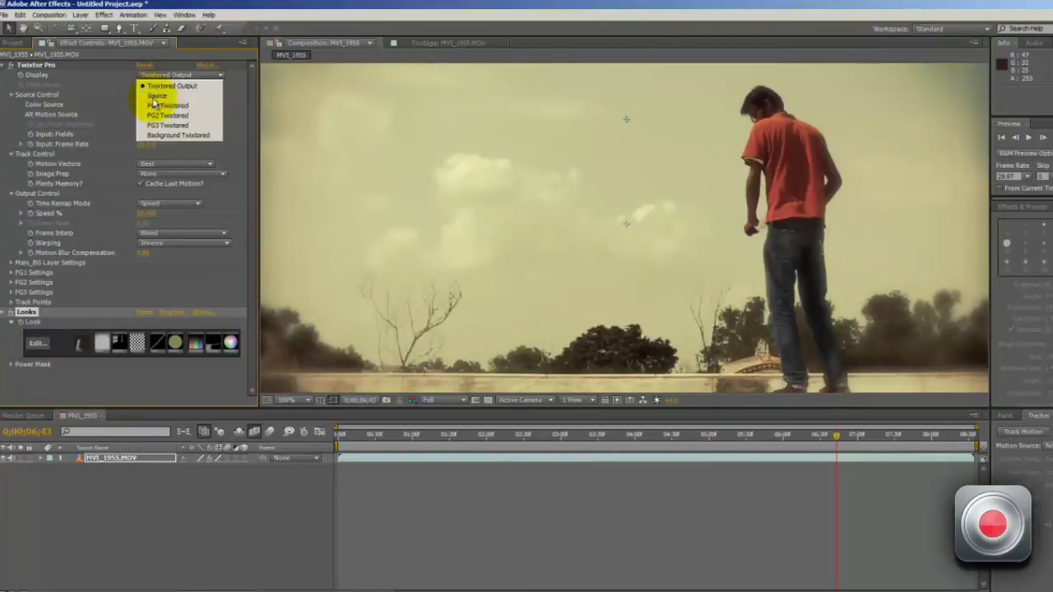
click(152, 103)
scroll(772, 158, down, 2)
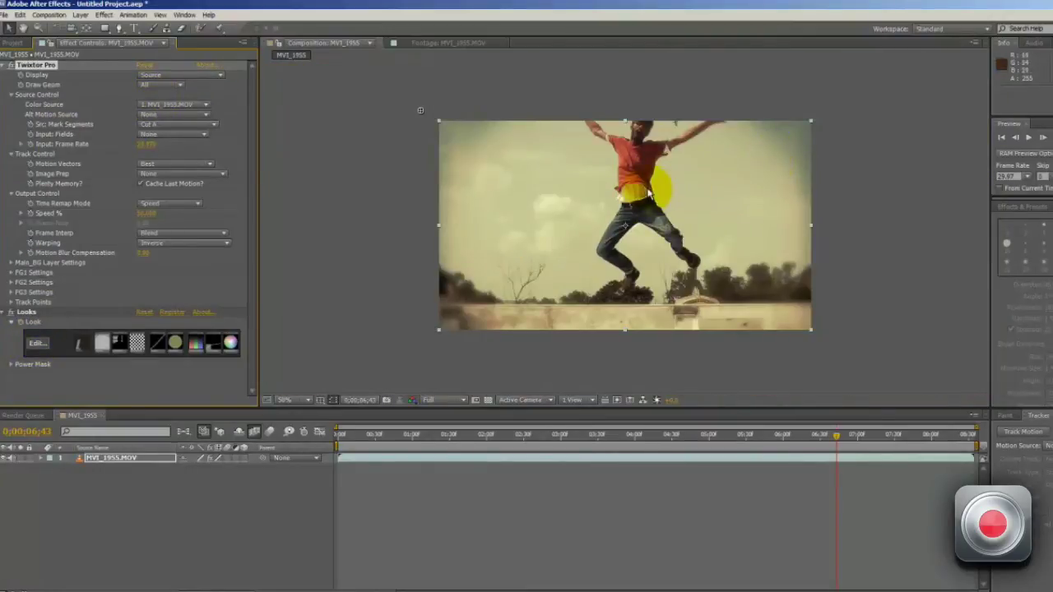
click(37, 344)
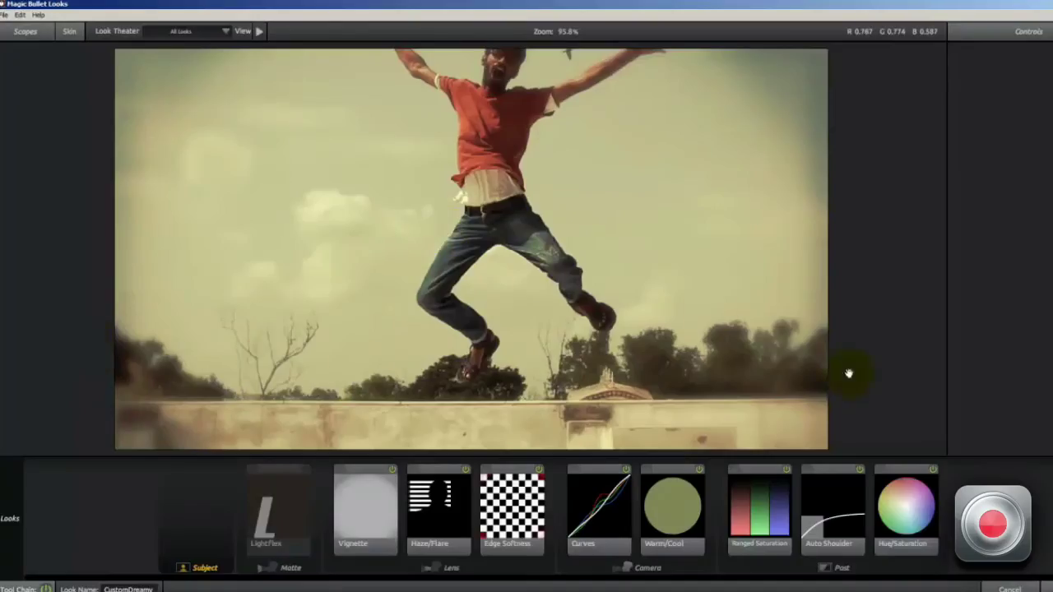
click(1026, 588)
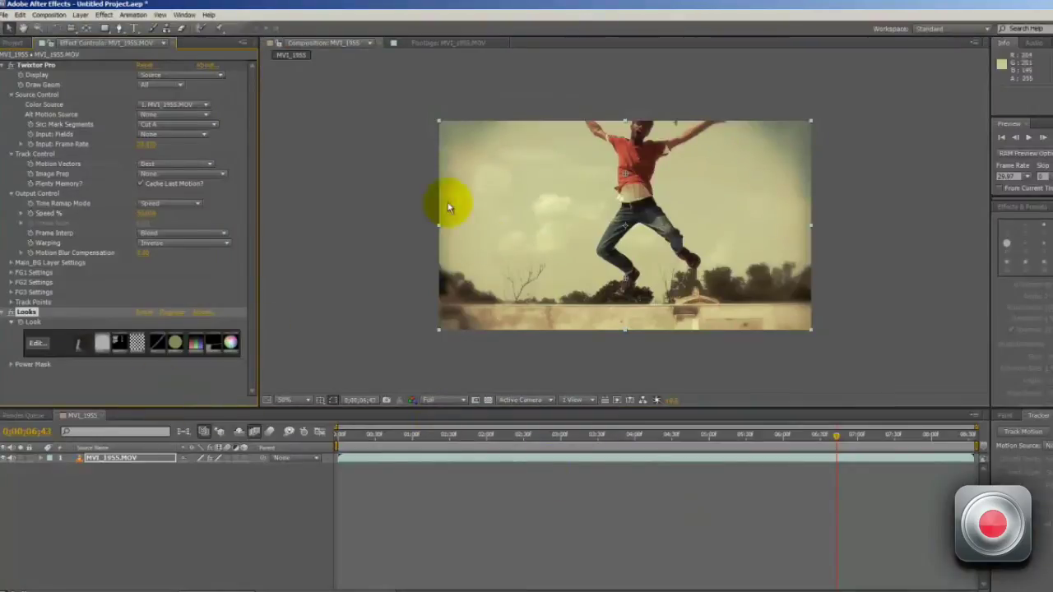
click(200, 75)
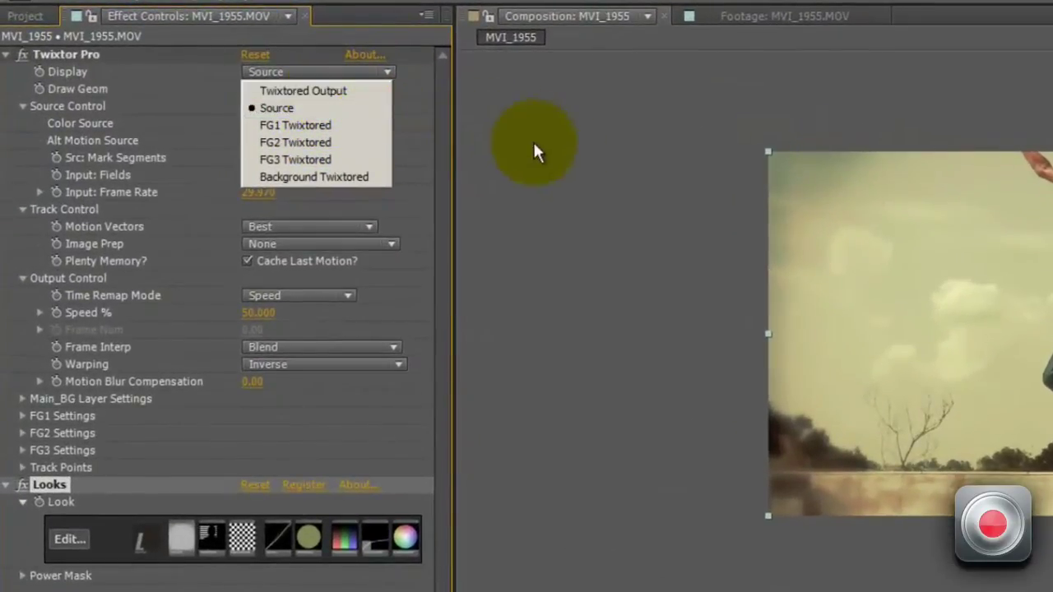
click(351, 90)
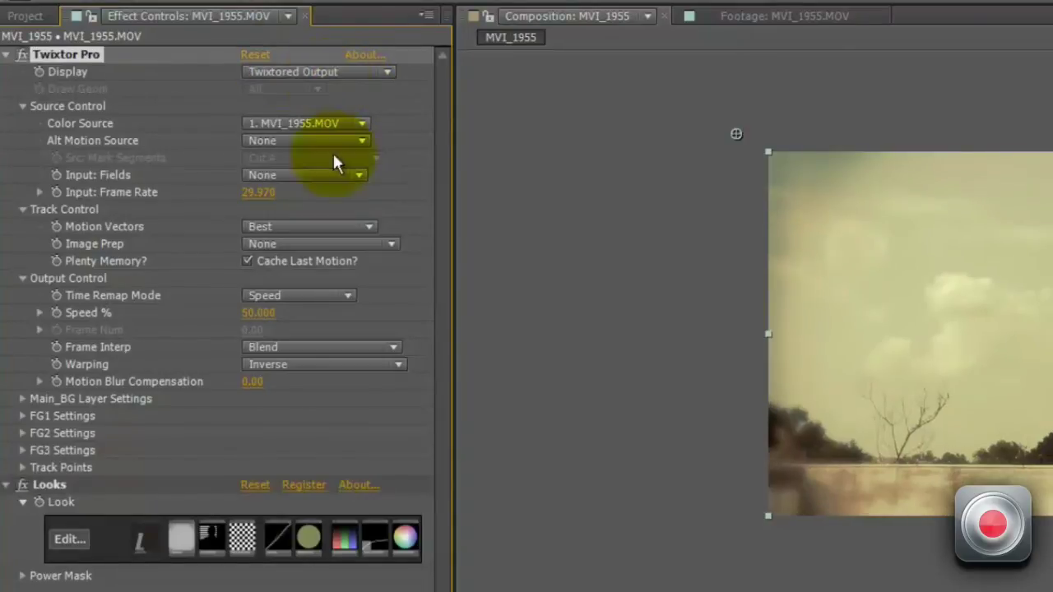
click(43, 483)
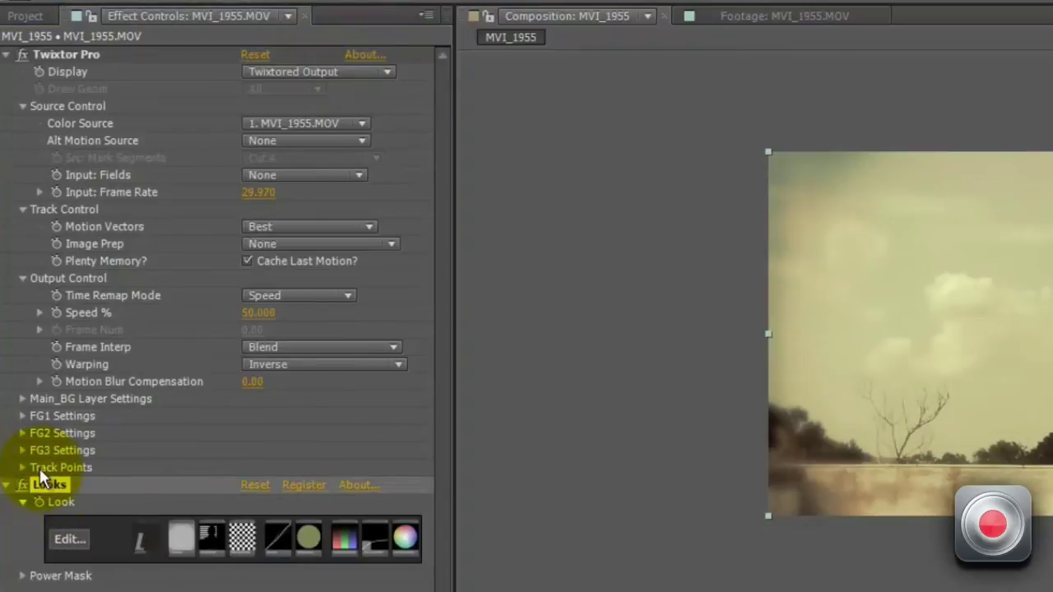
key(Delete)
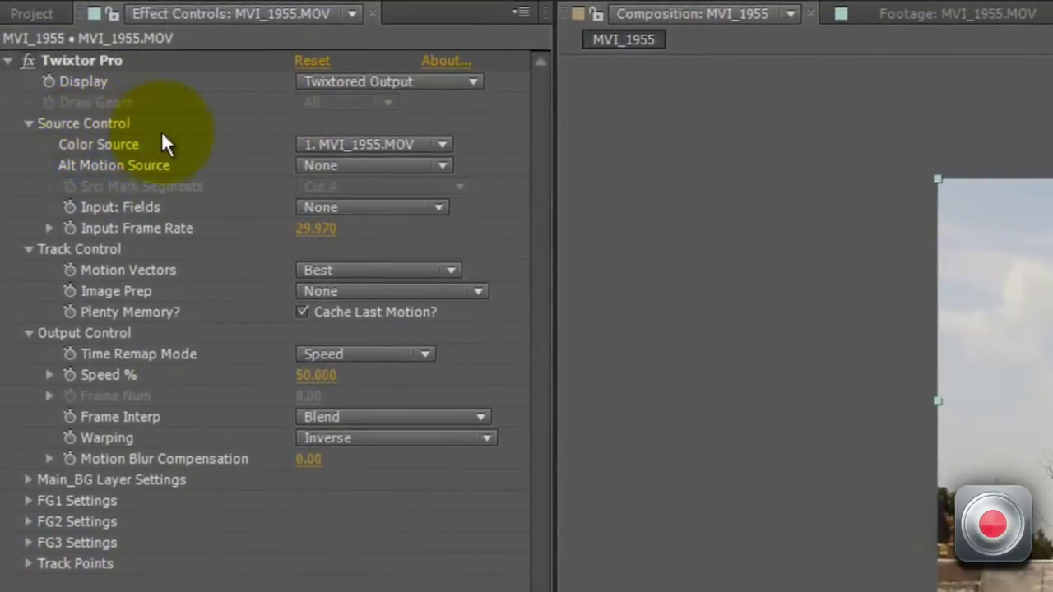
click(334, 148)
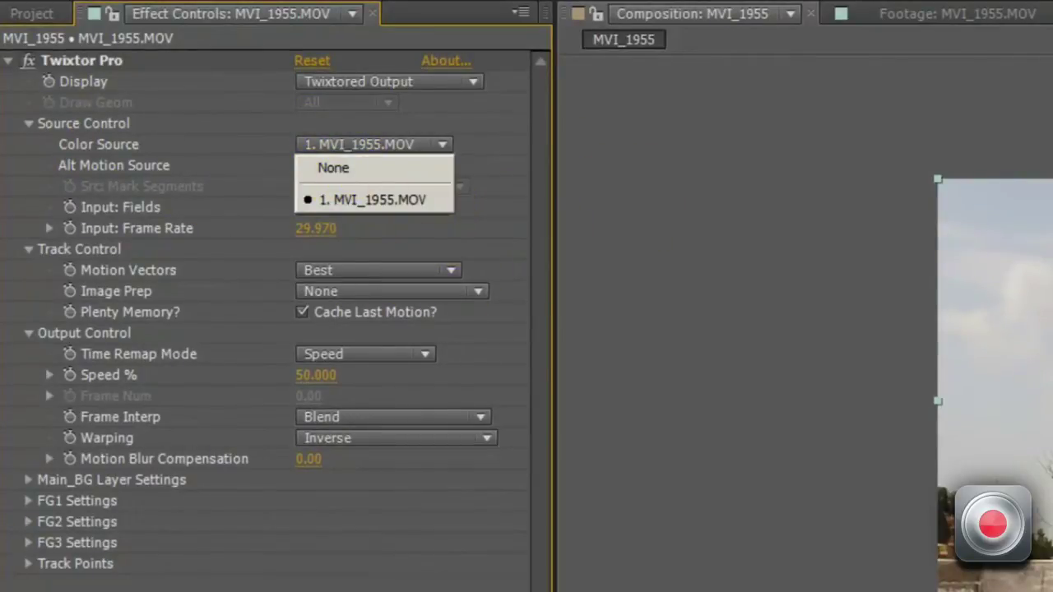
key(Escape)
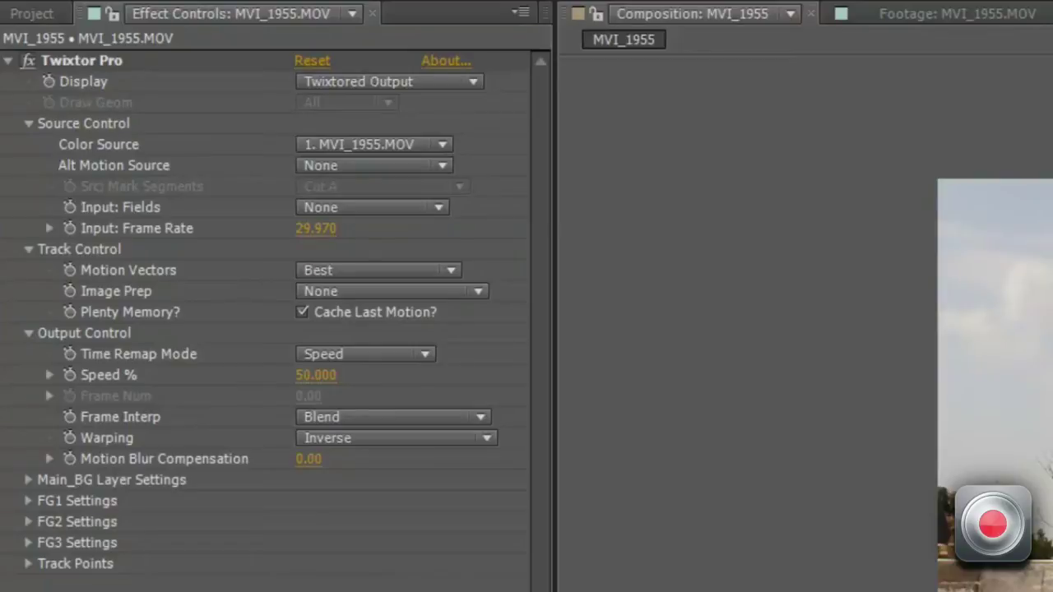
click(414, 144)
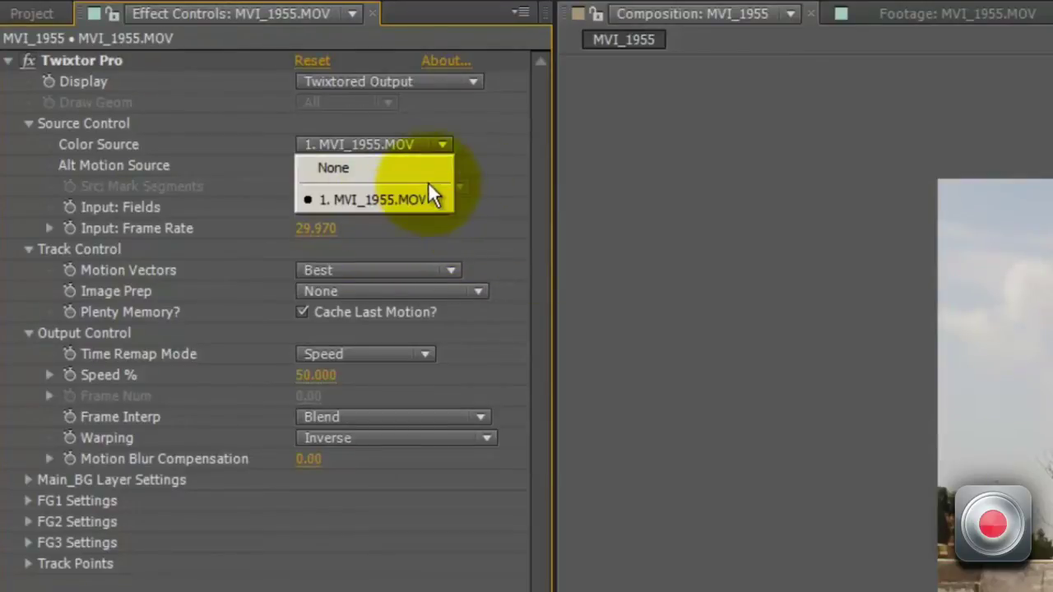
click(484, 144)
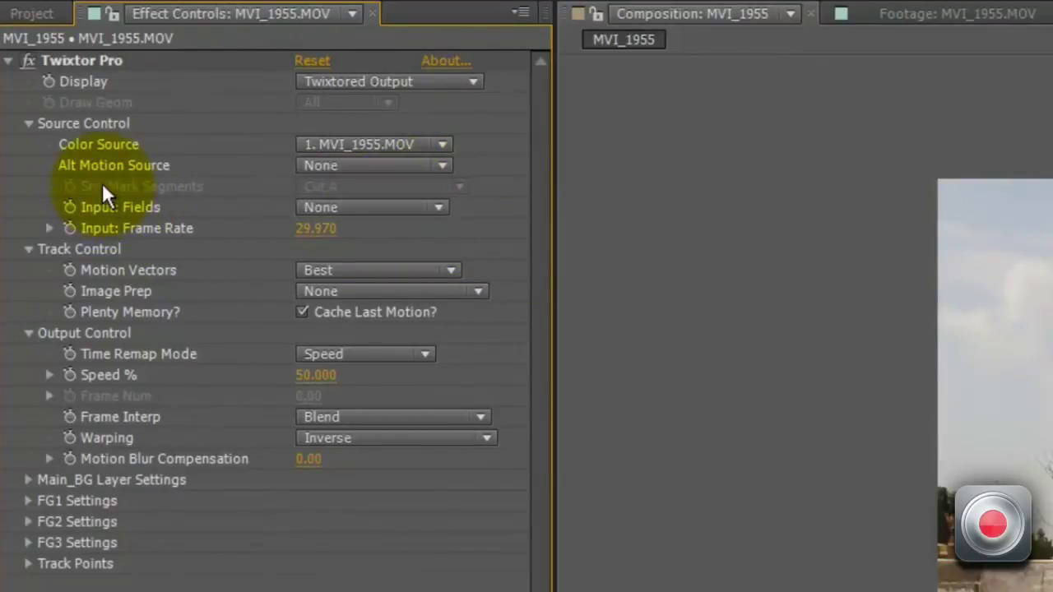
click(332, 171)
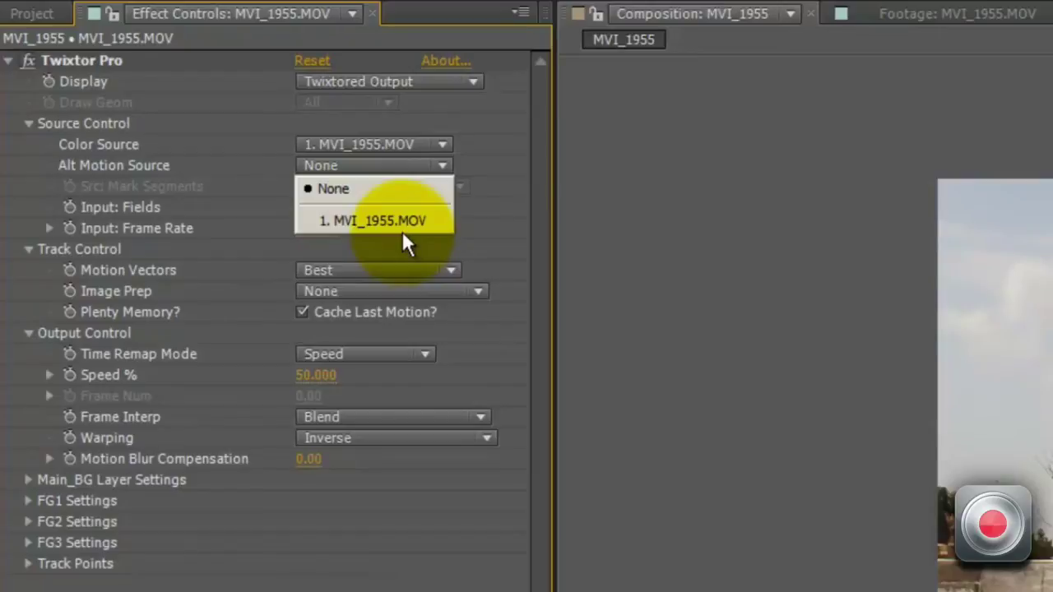
click(420, 187)
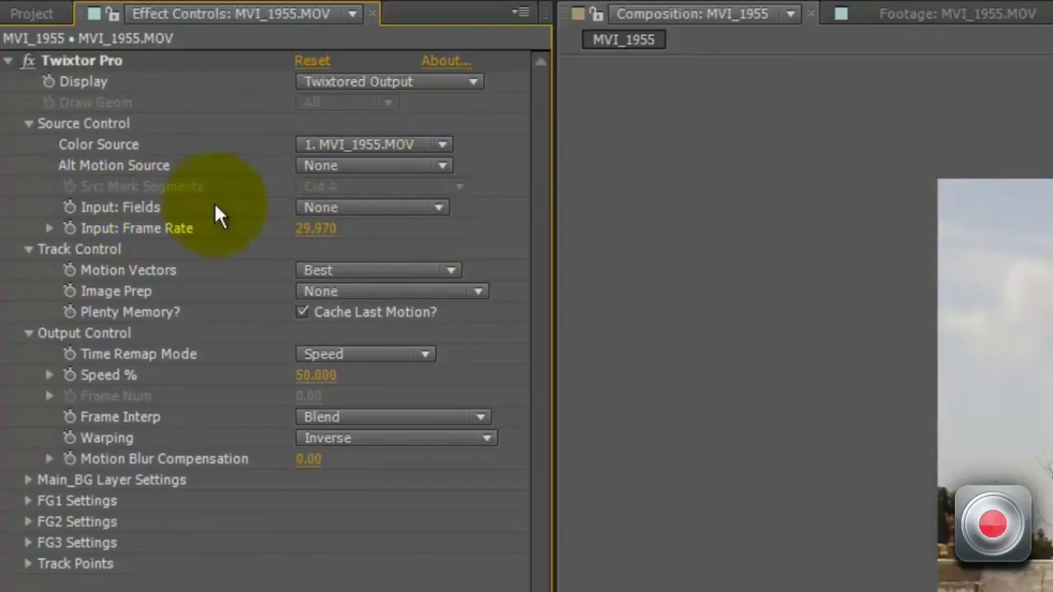
- Leave Twixtor Pro Input: Fields at None and widen the Effect Controls panel
click(414, 209)
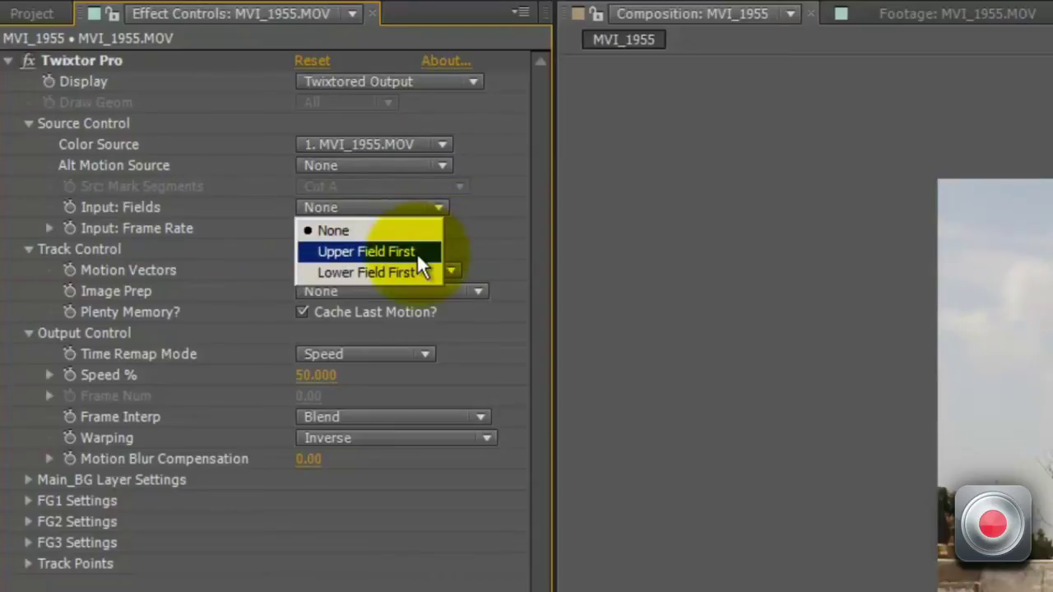
click(484, 235)
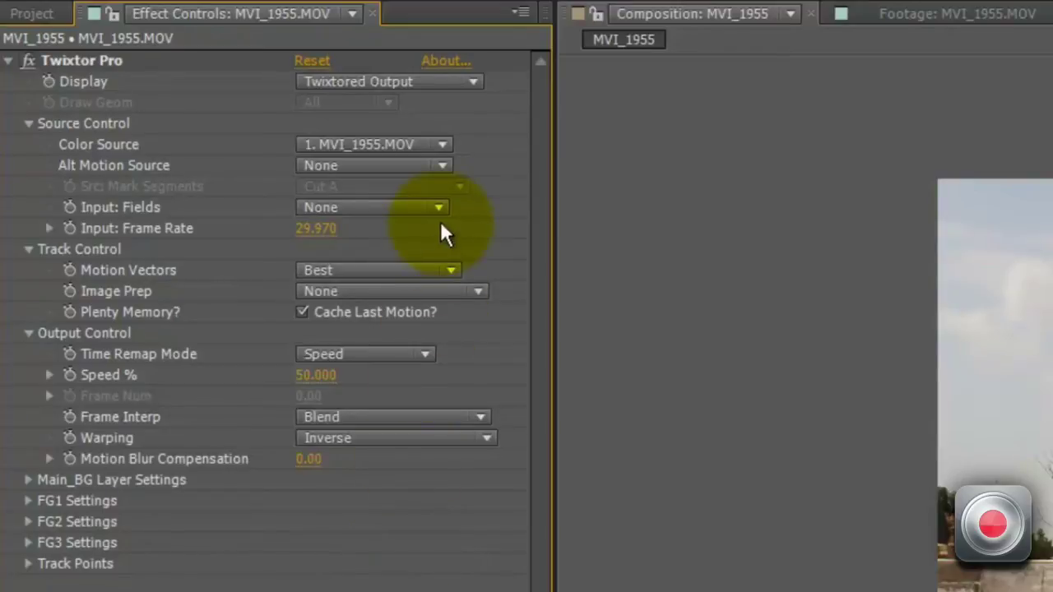
click(634, 457)
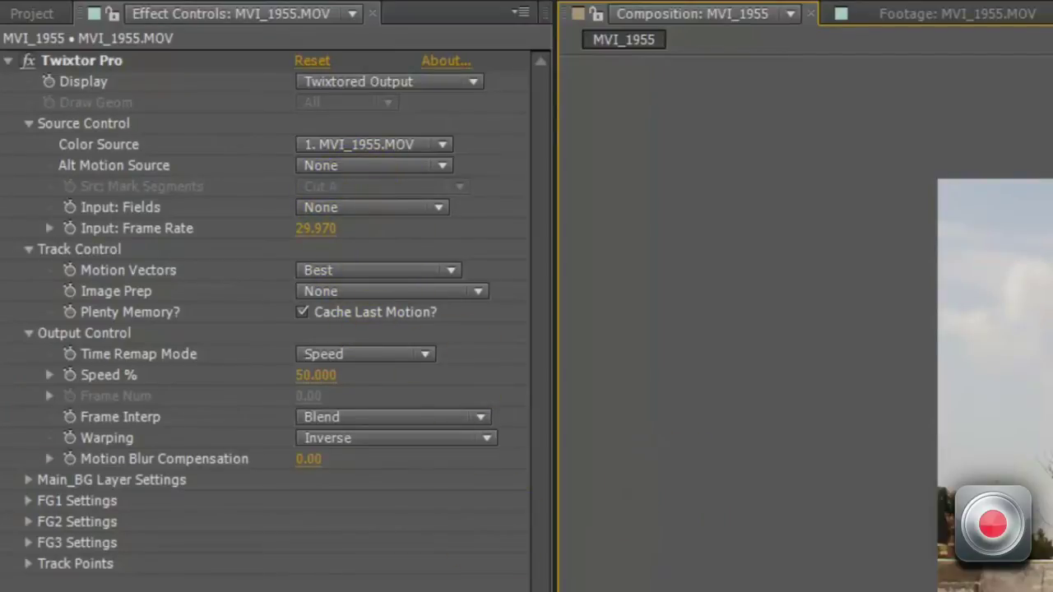
drag(553, 296, 586, 296)
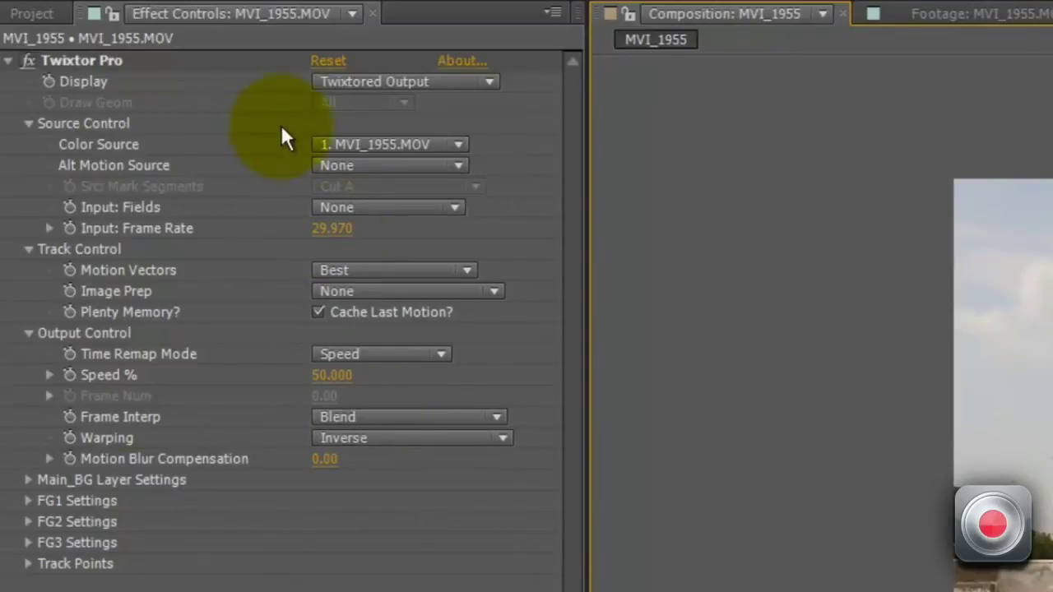
- Recheck the field order choices without changing them, then switch to a file browser
click(364, 206)
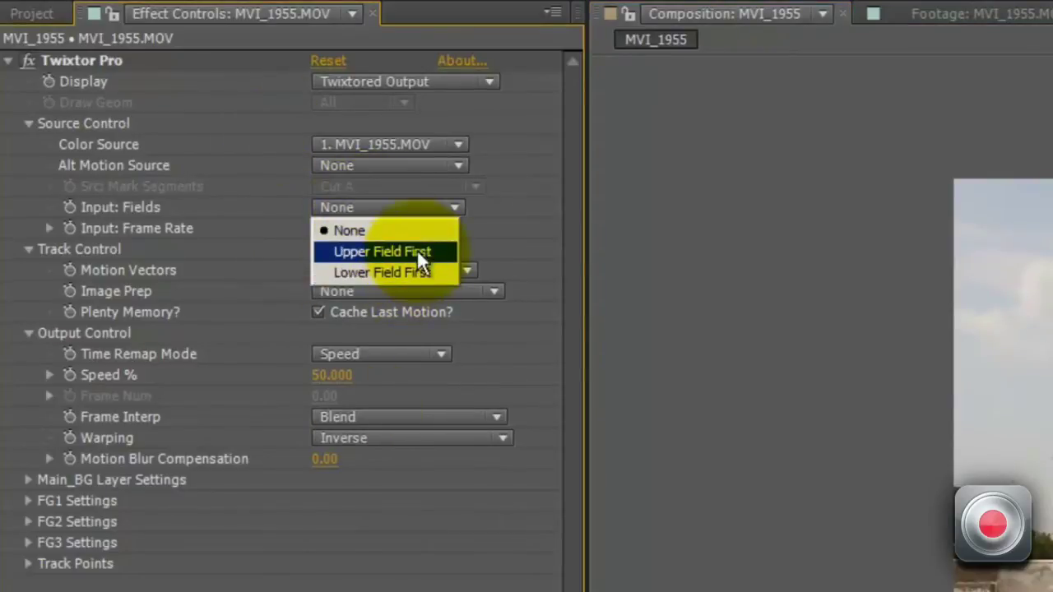
key(Escape)
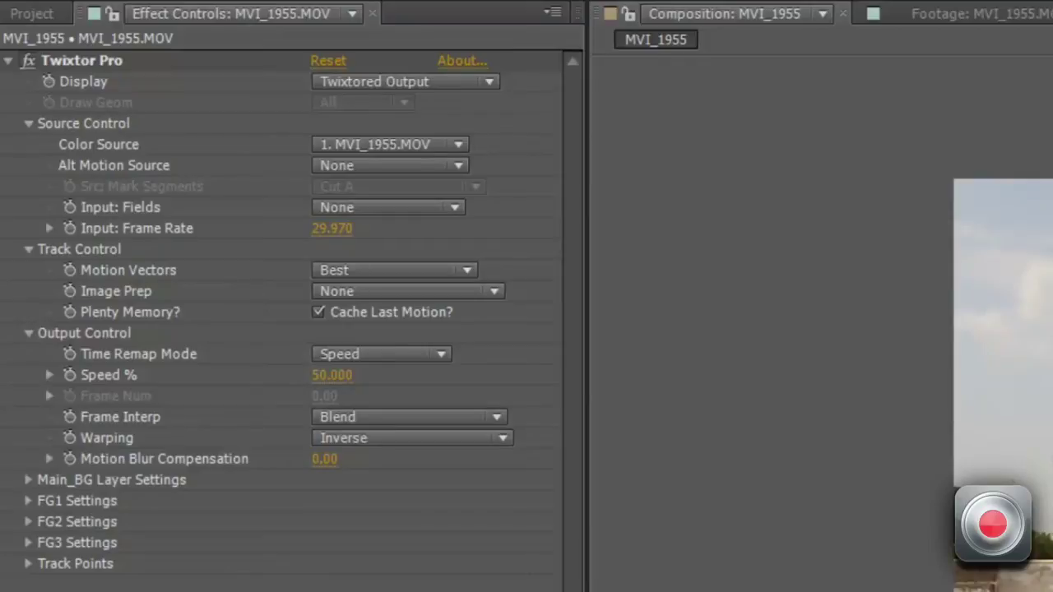
key(alt+Tab)
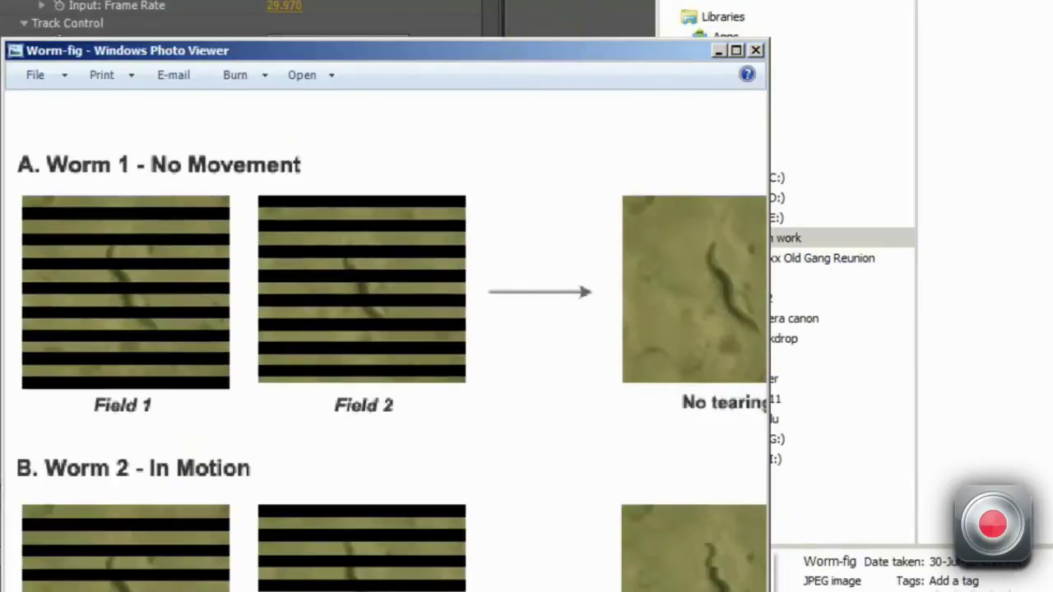
- Move the Worm-fig diagram window to the top of the screen
drag(534, 49, 530, 0)
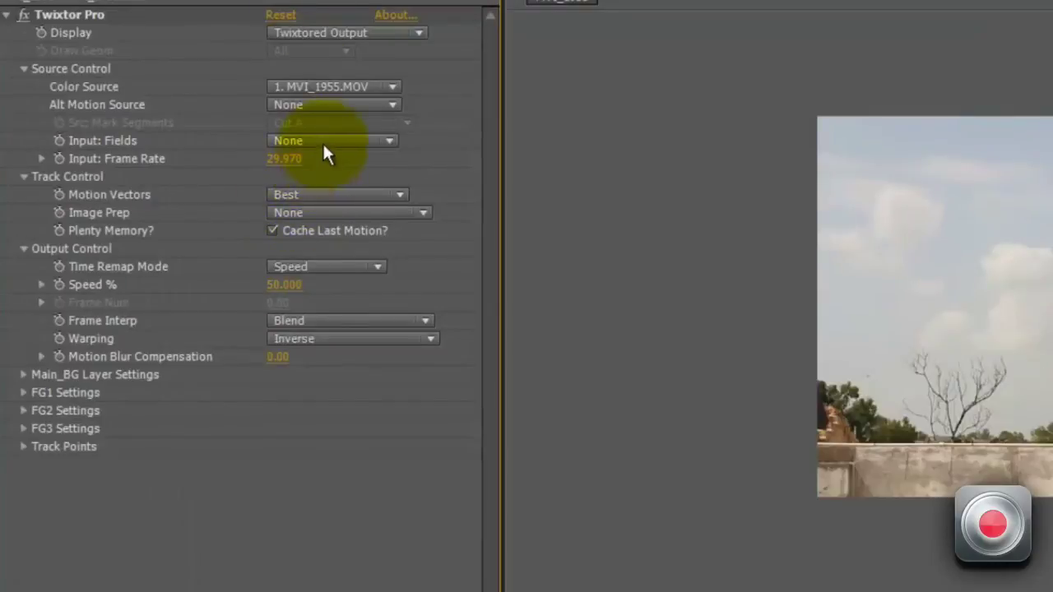
click(322, 141)
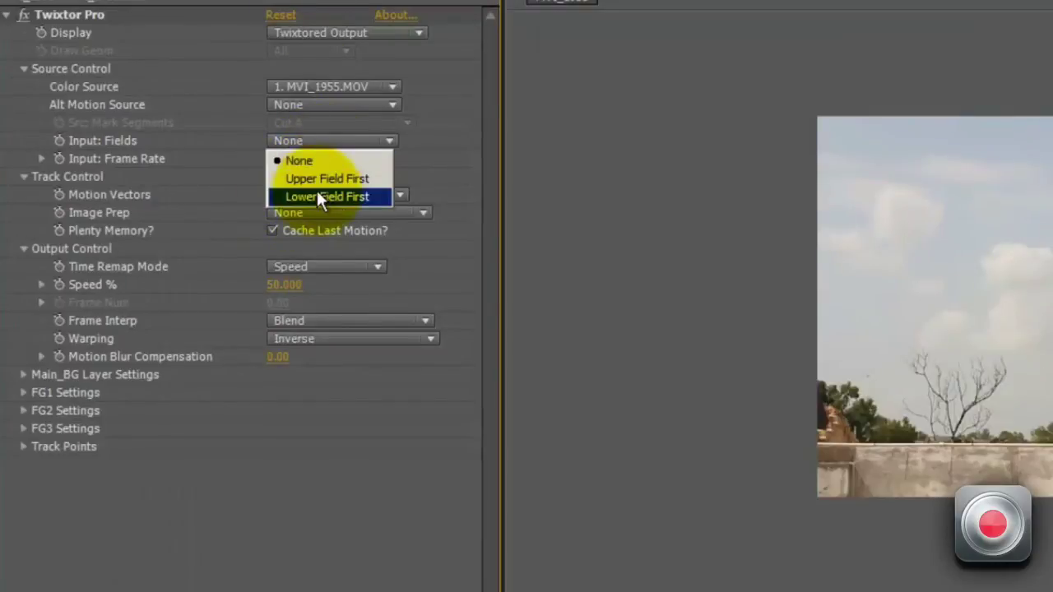
click(474, 146)
key(alt+Tab)
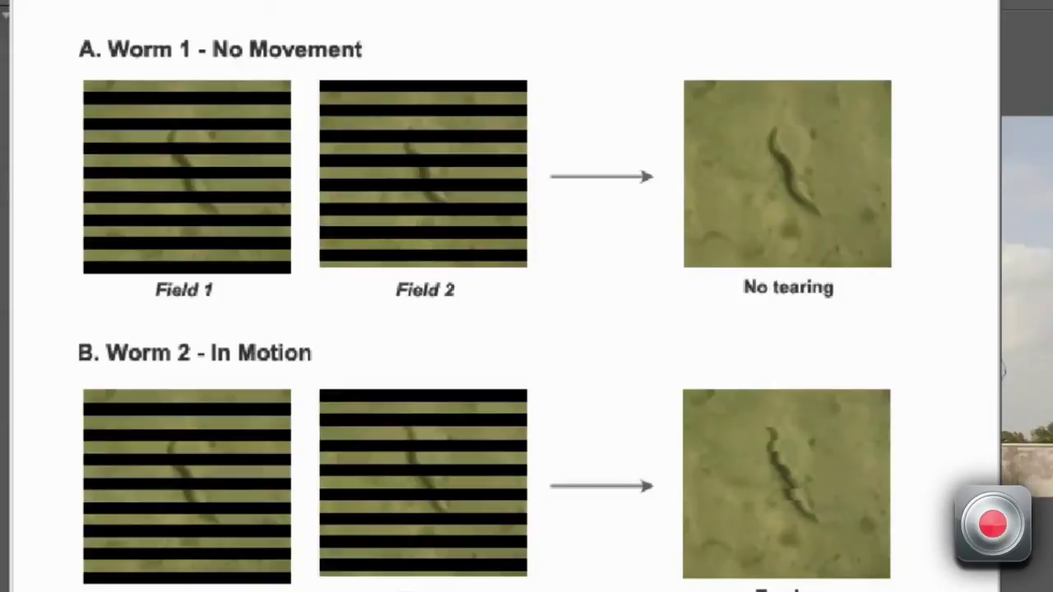
key(super+Tab)
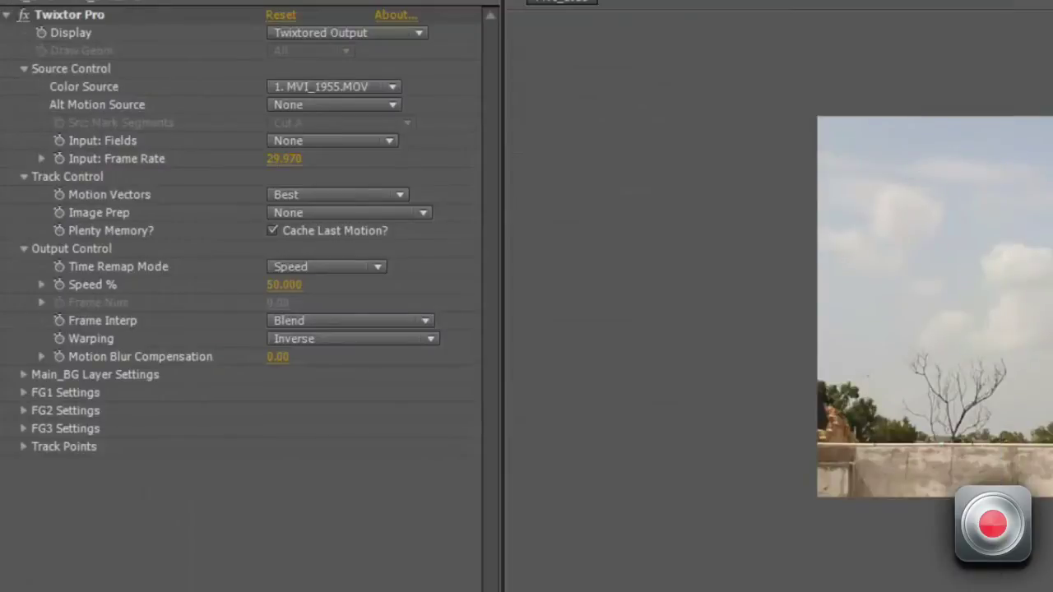
click(317, 145)
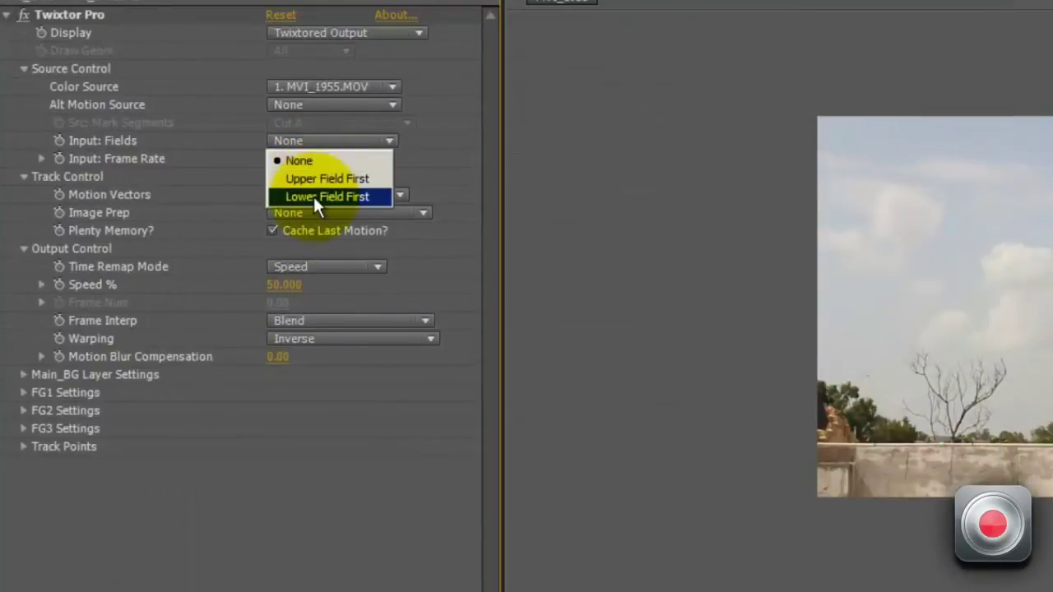
- Set Input: Fields to Lower Field First, inspect the zoomed footage, then revert it to None
click(314, 201)
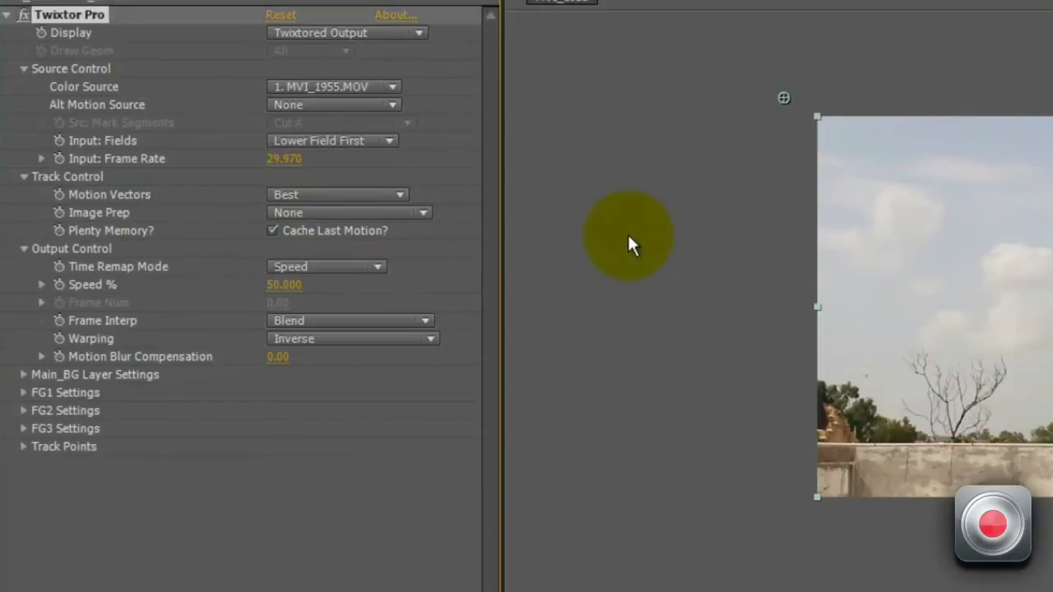
key(period)
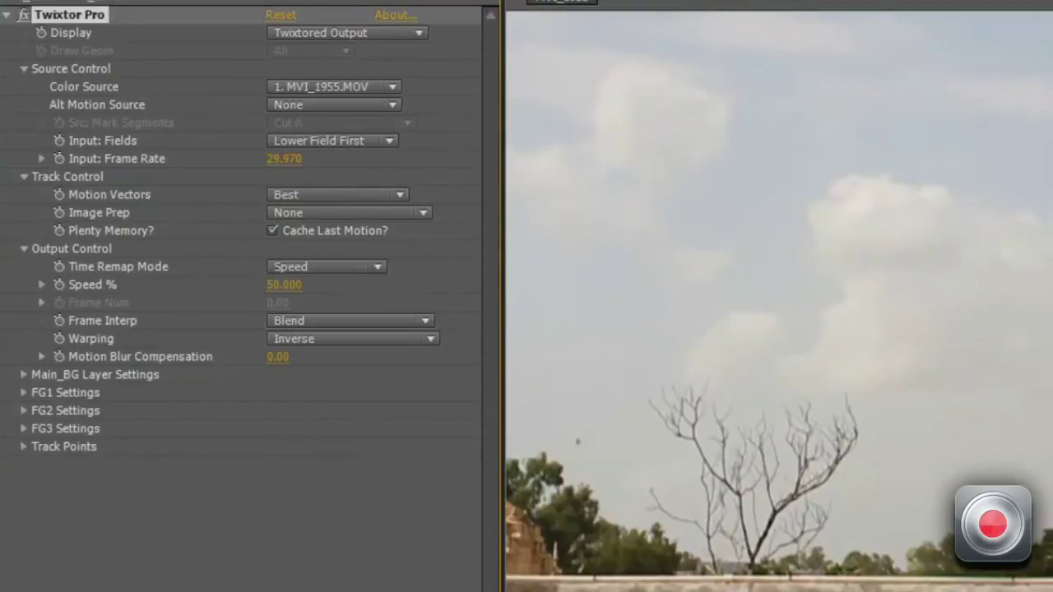
key(comma)
key(period)
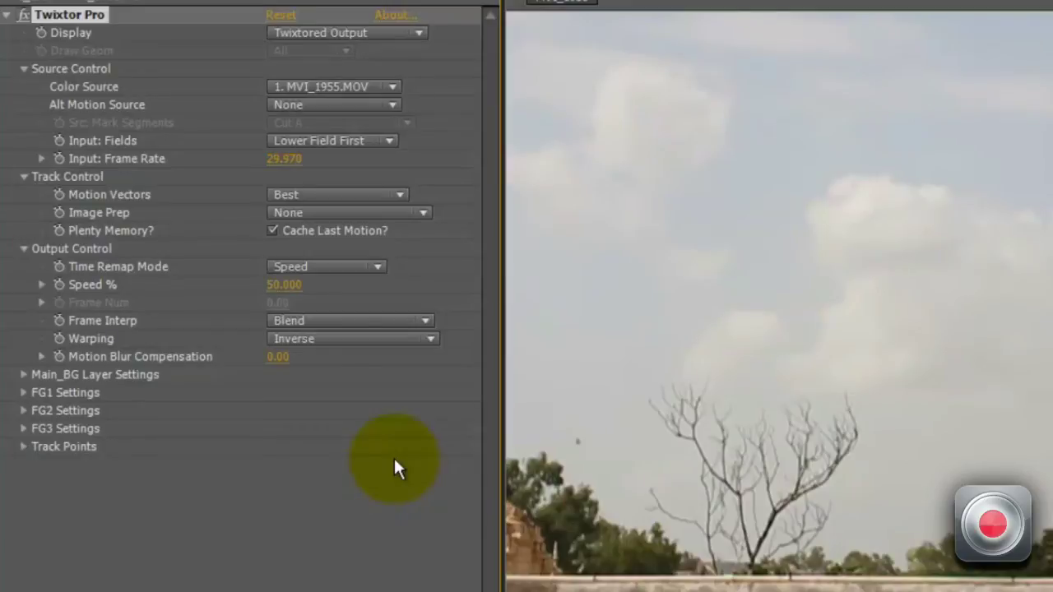
click(346, 141)
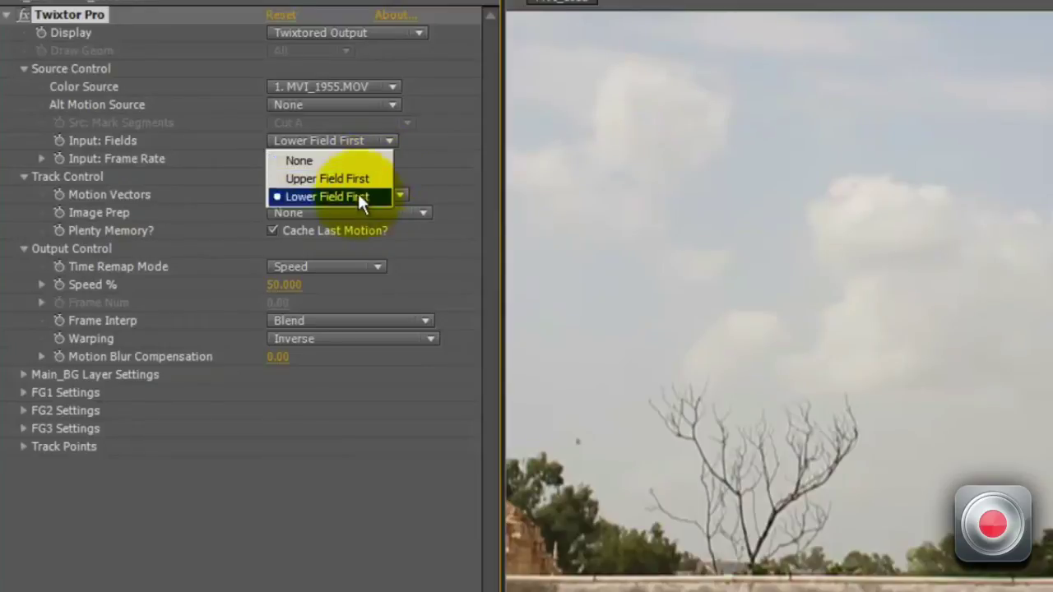
click(375, 159)
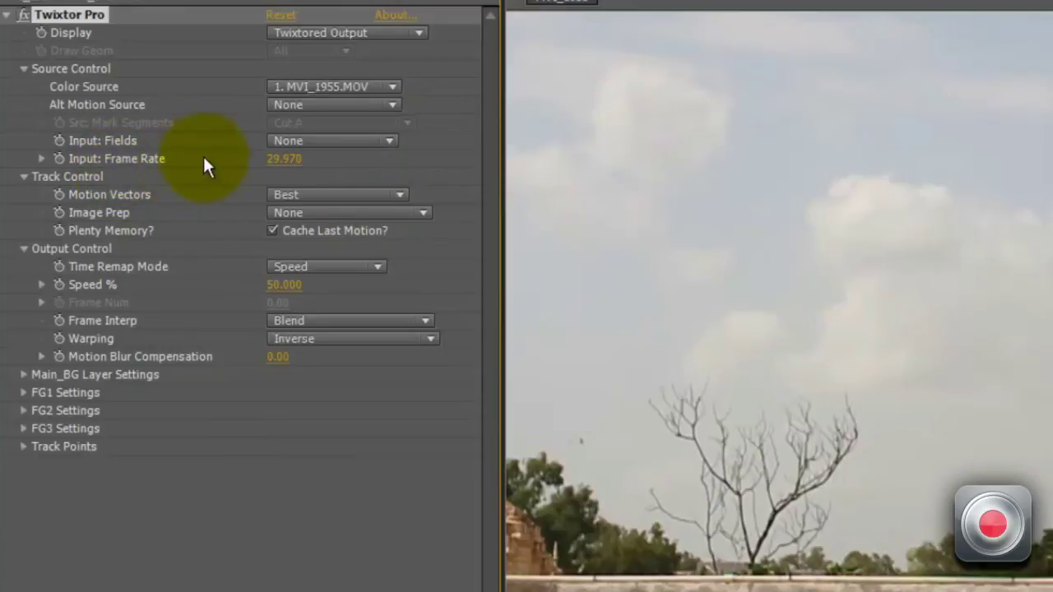
- Reset Input Fields to None, scrub the jump from 0;00;06;45 to 0;00;08;05, and zoom in on the man
click(286, 159)
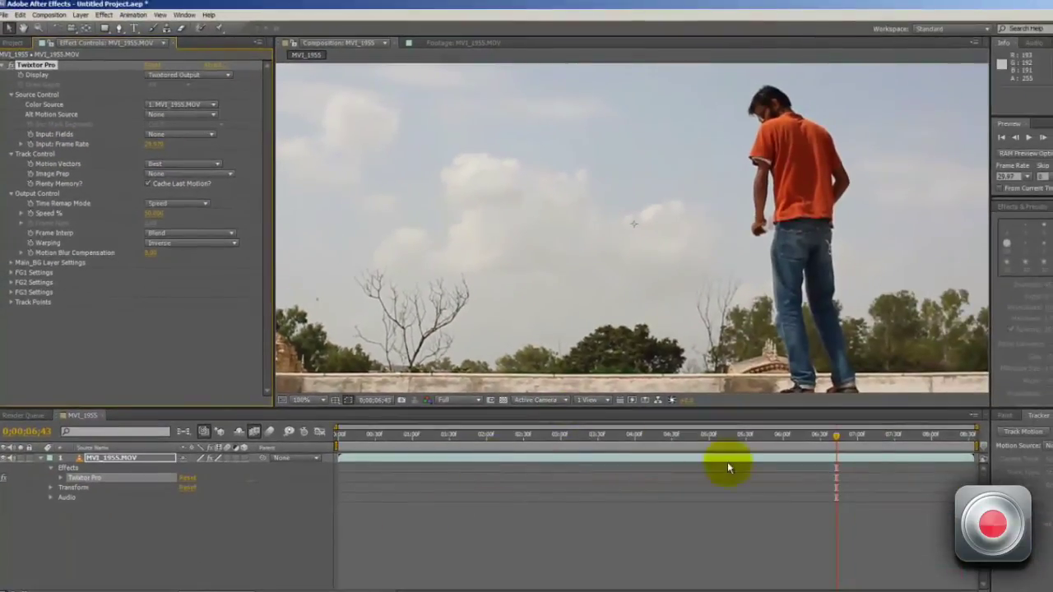
click(837, 434)
drag(847, 442, 947, 446)
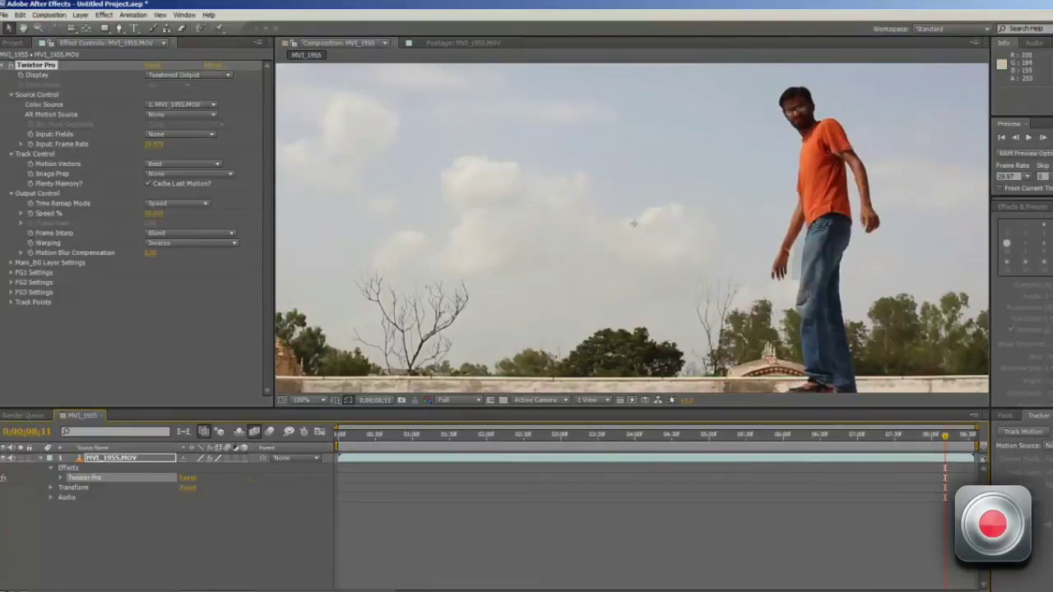
mouse_move(940, 433)
mouse_down()
mouse_move(895, 436)
mouse_move(943, 443)
mouse_up()
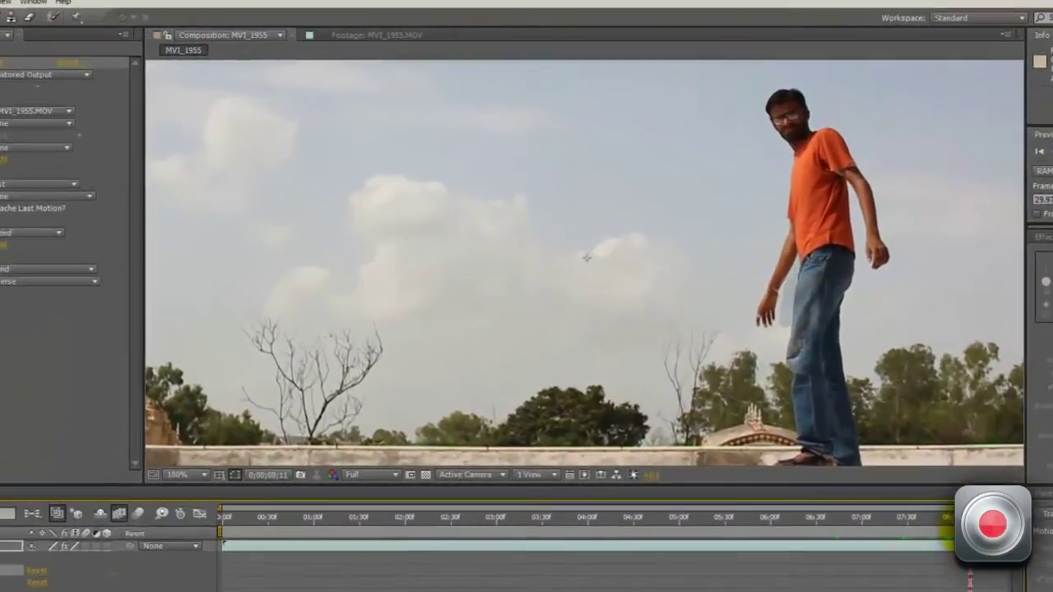
scroll(840, 321, up, 2)
drag(745, 364, 576, 320)
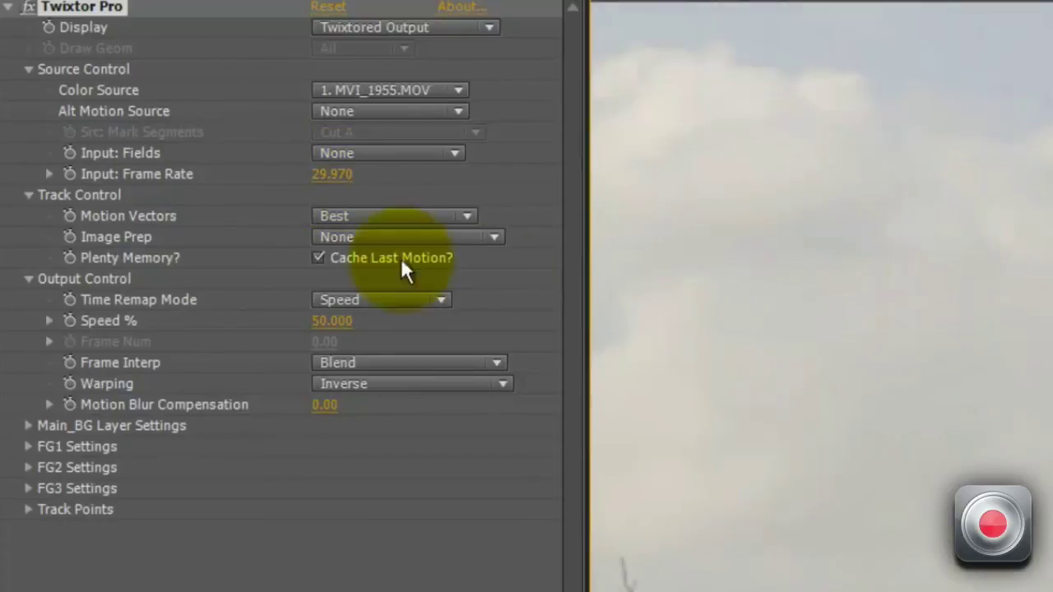
click(328, 173)
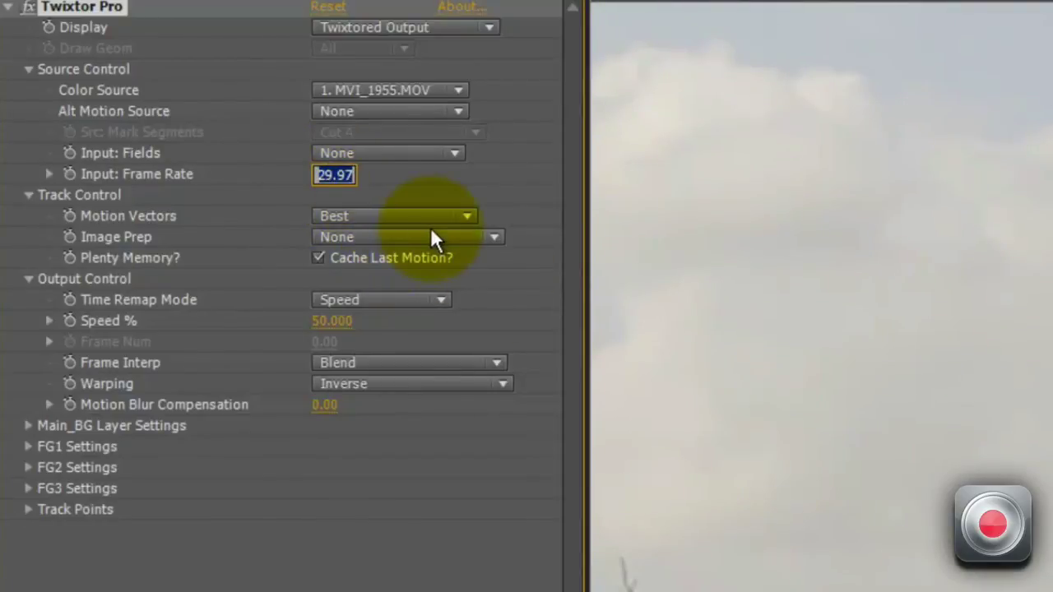
text(59.9)
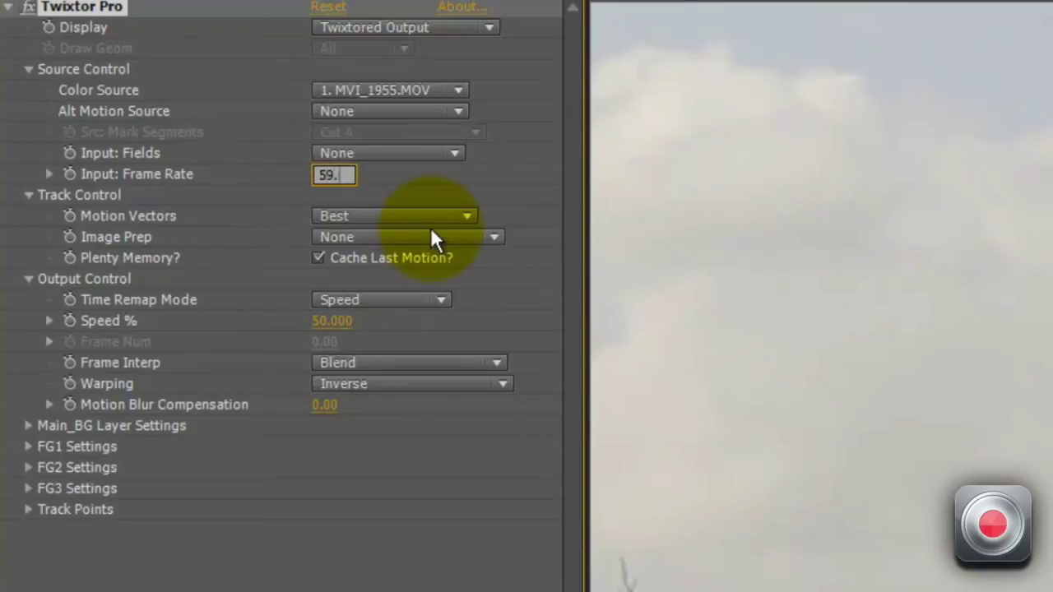
text(1)
key(BackSpace)
text(7)
key(Return)
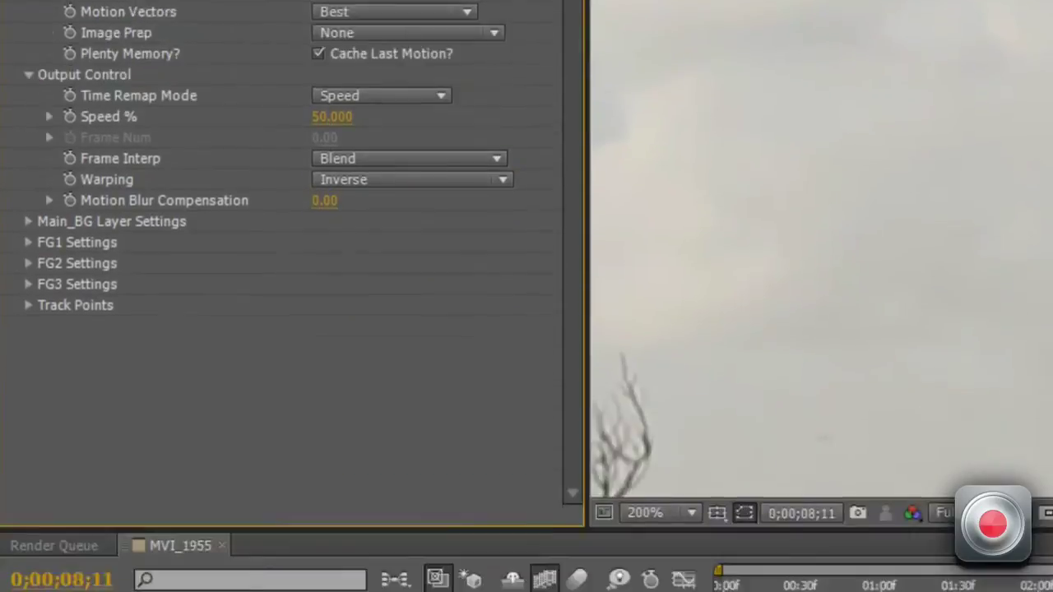
right_click(319, 470)
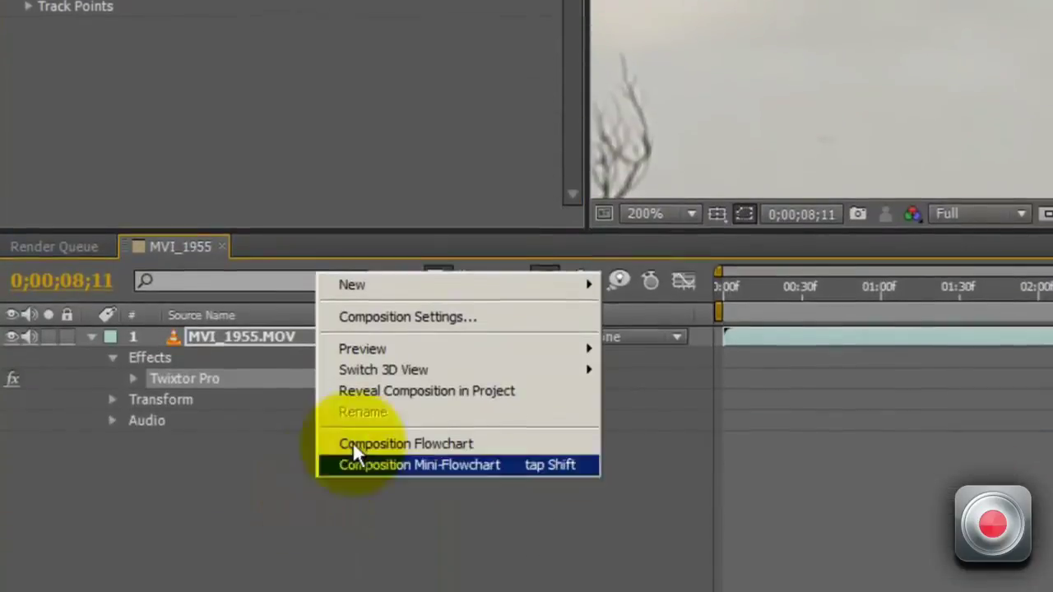
click(478, 312)
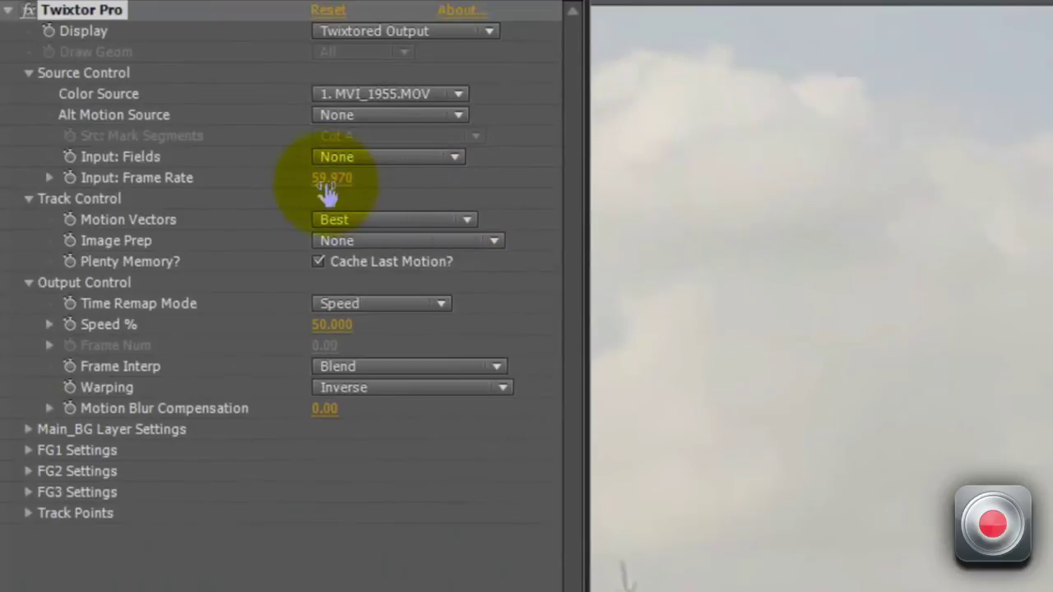
click(333, 177)
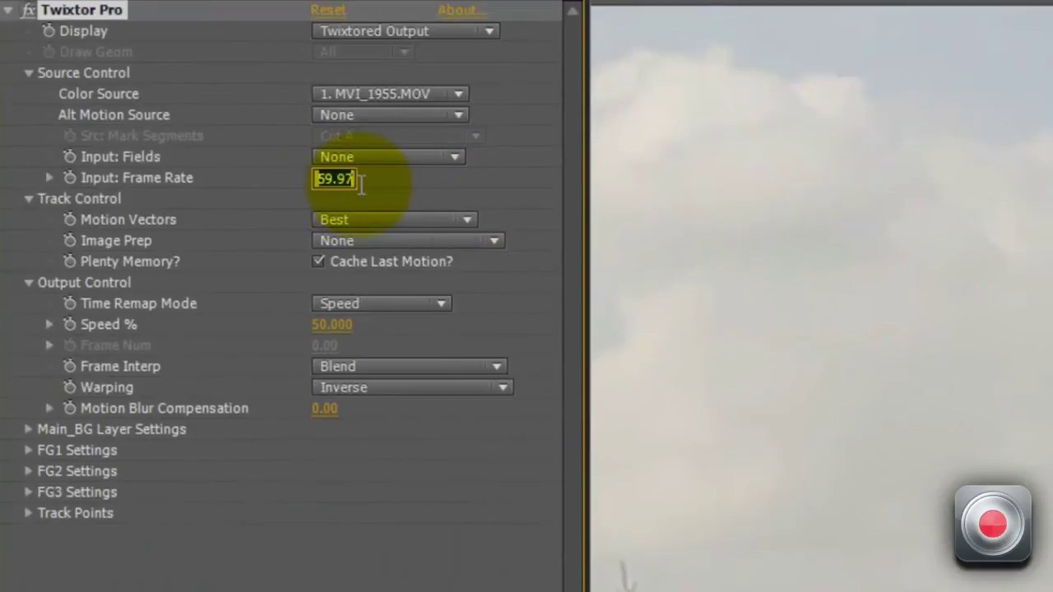
key(Return)
click(349, 175)
text(59.9)
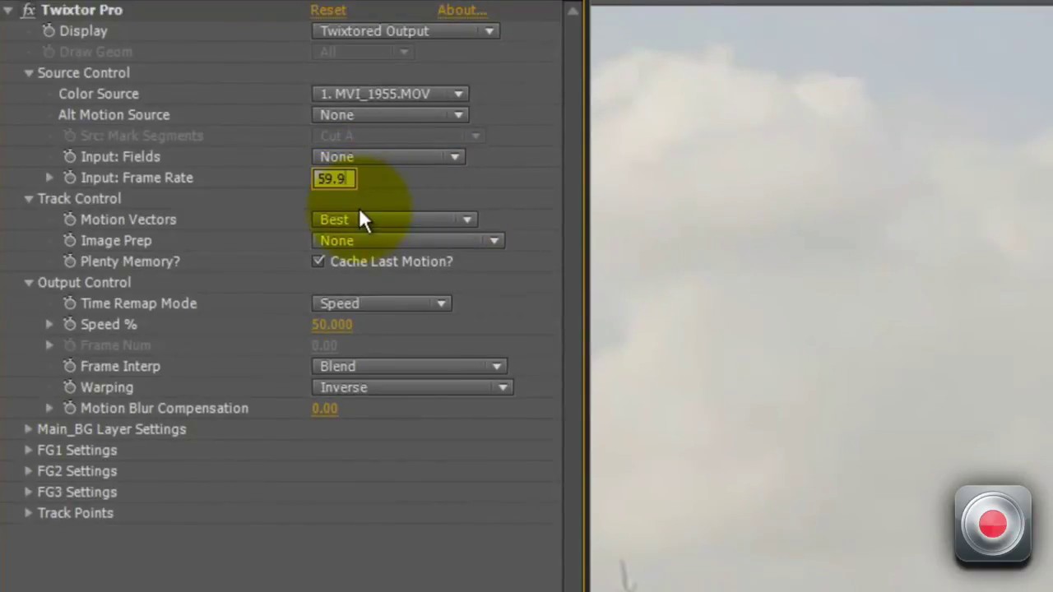
text(4)
key(Return)
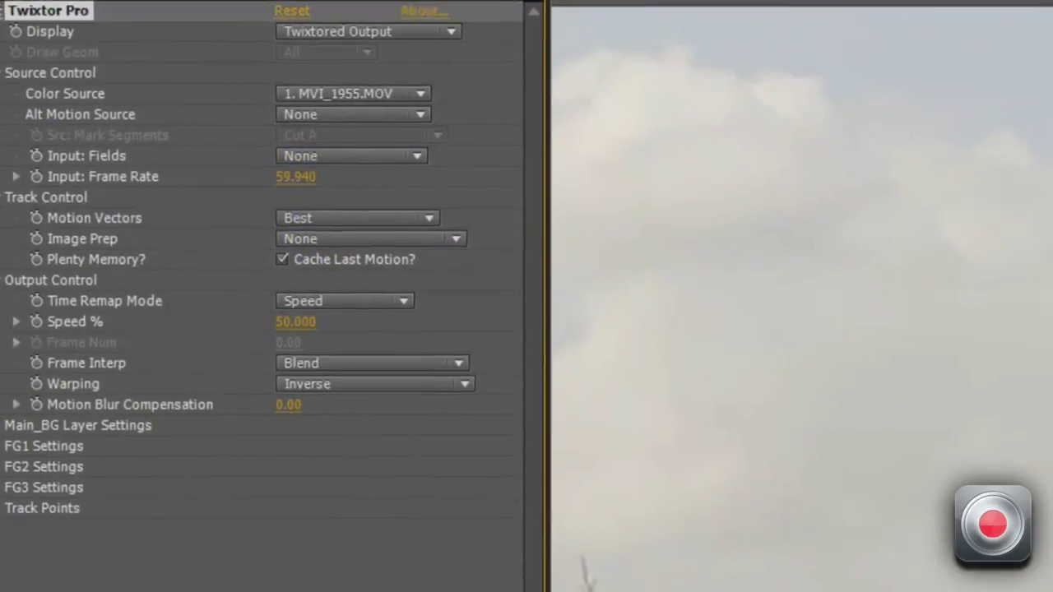
key(ctrl+k)
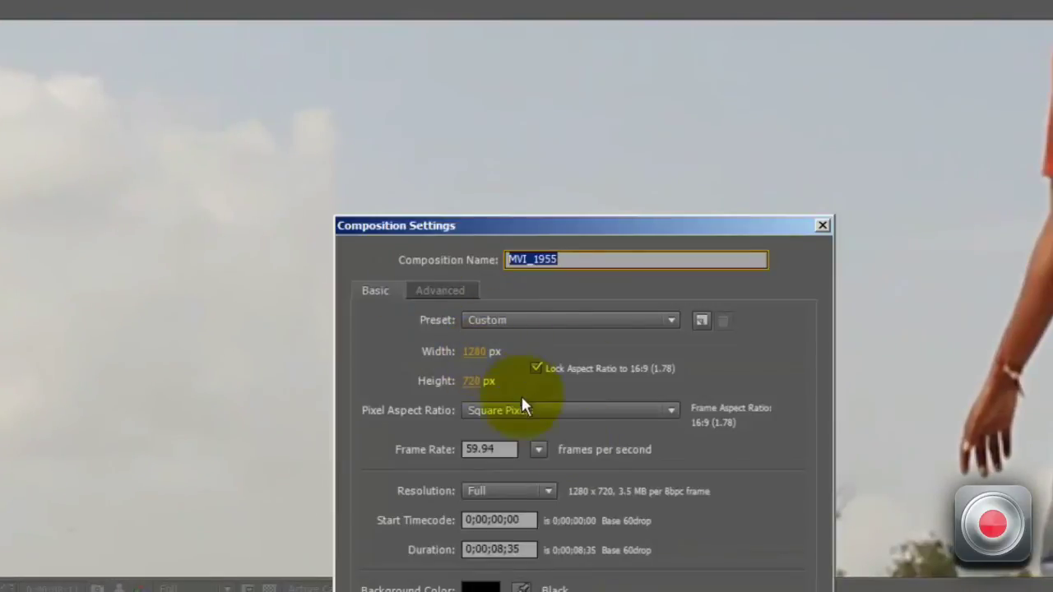
key(Return)
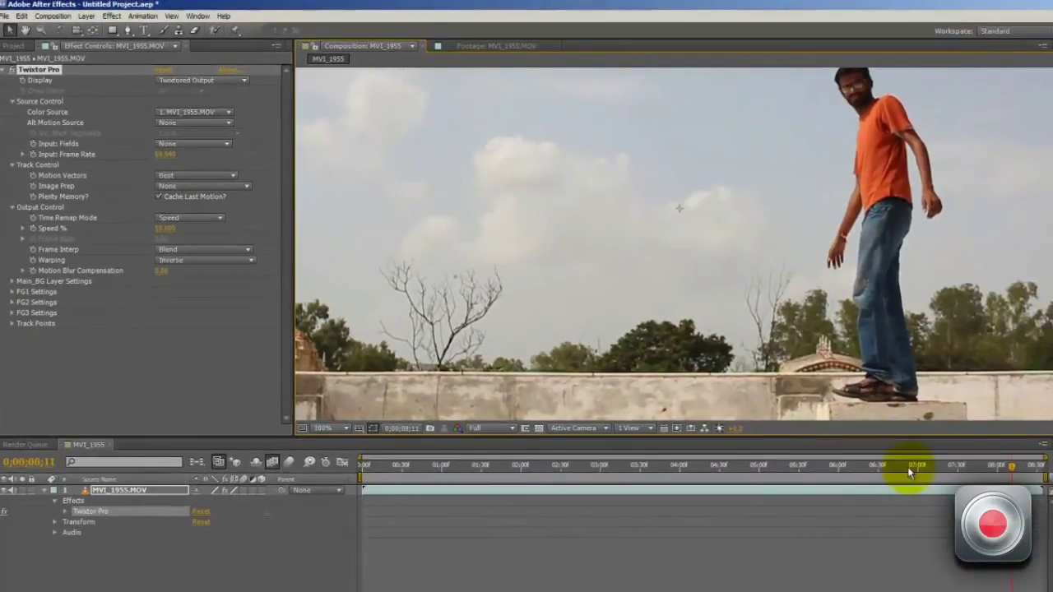
click(885, 484)
drag(843, 465, 981, 471)
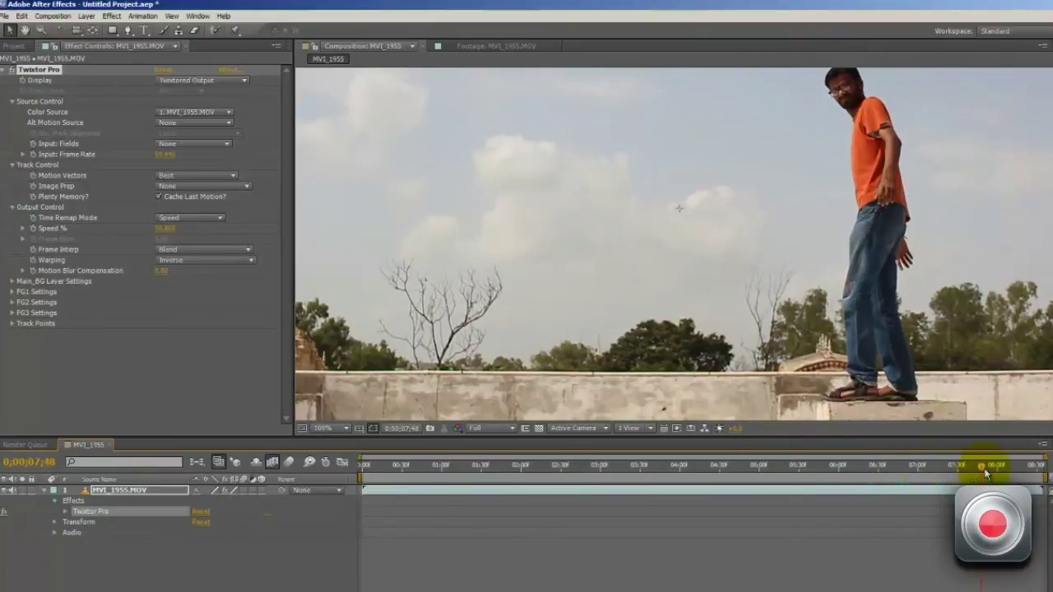
drag(985, 470, 853, 464)
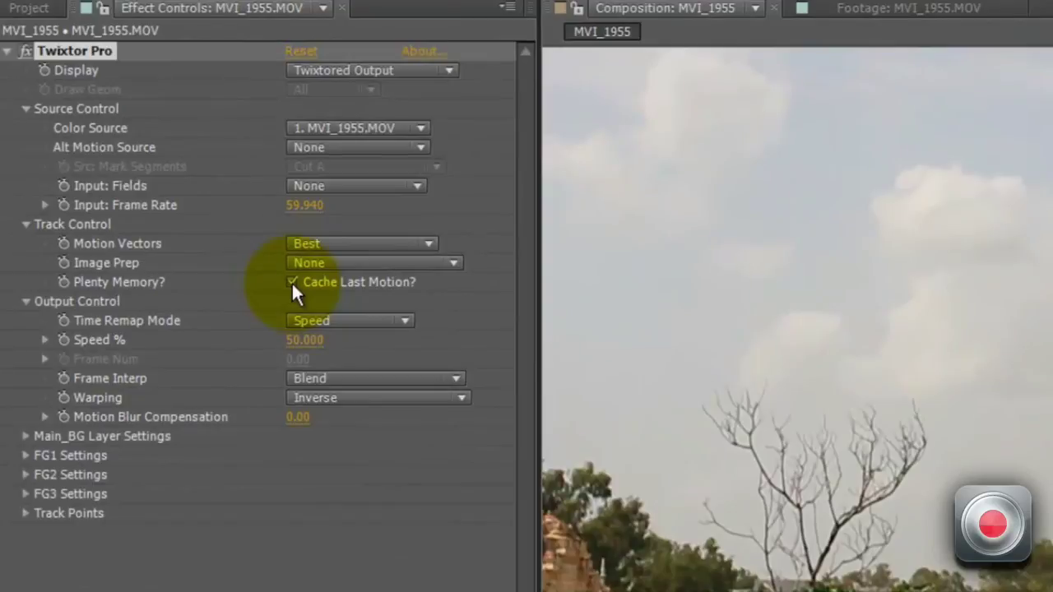
click(292, 282)
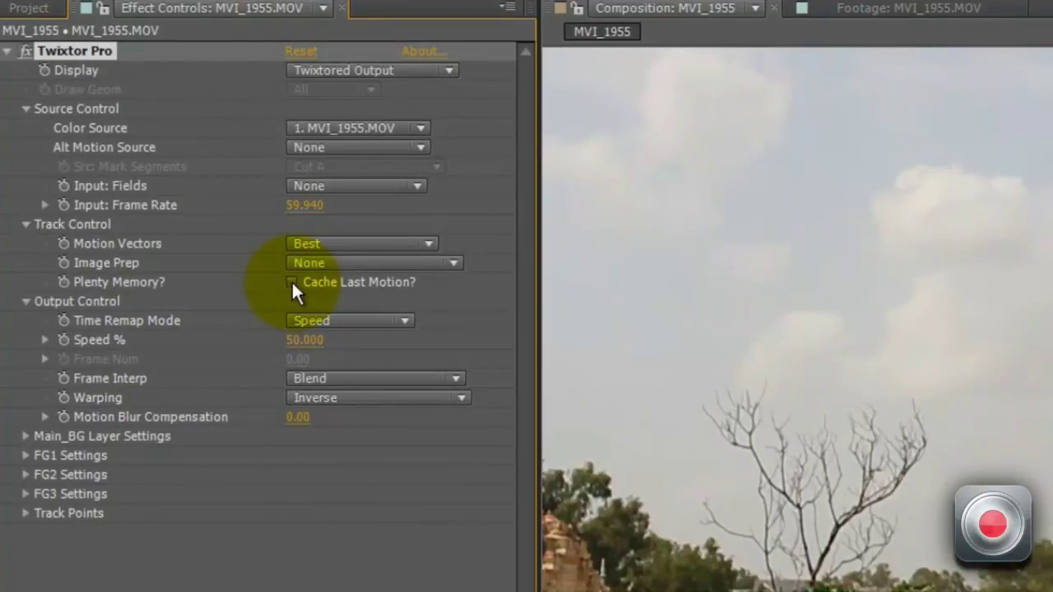
click(292, 282)
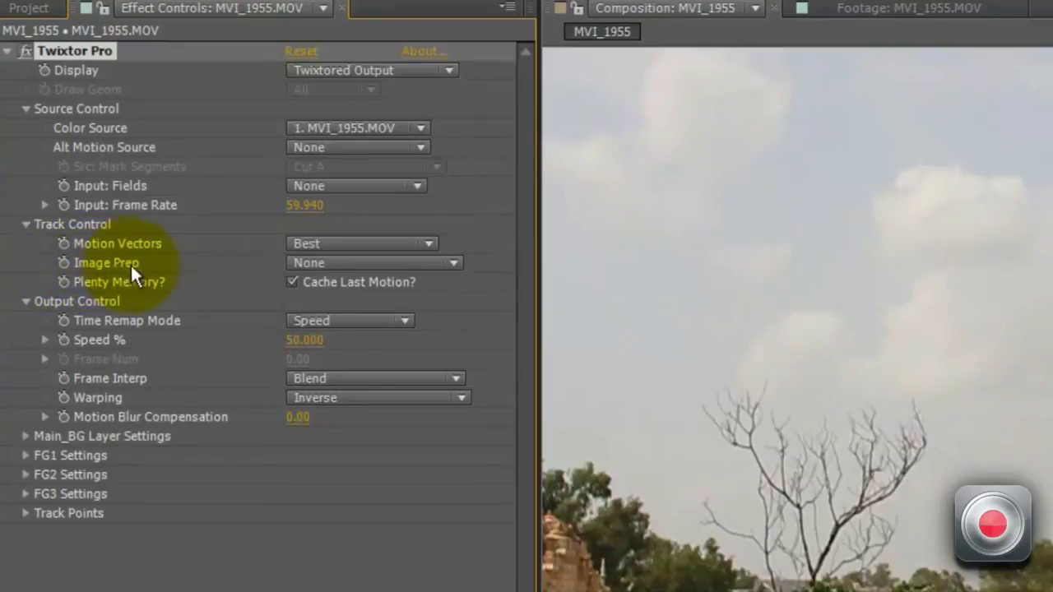
- Try Twixtor's Image Prep at None, then set it to Contrast/Edge Enhance
click(354, 263)
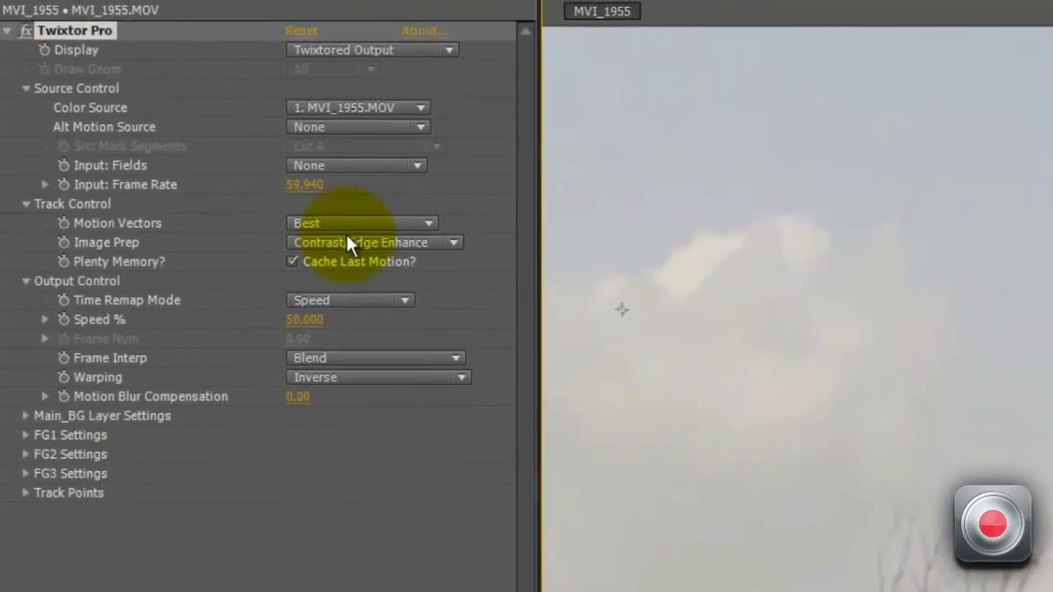
click(348, 243)
click(338, 262)
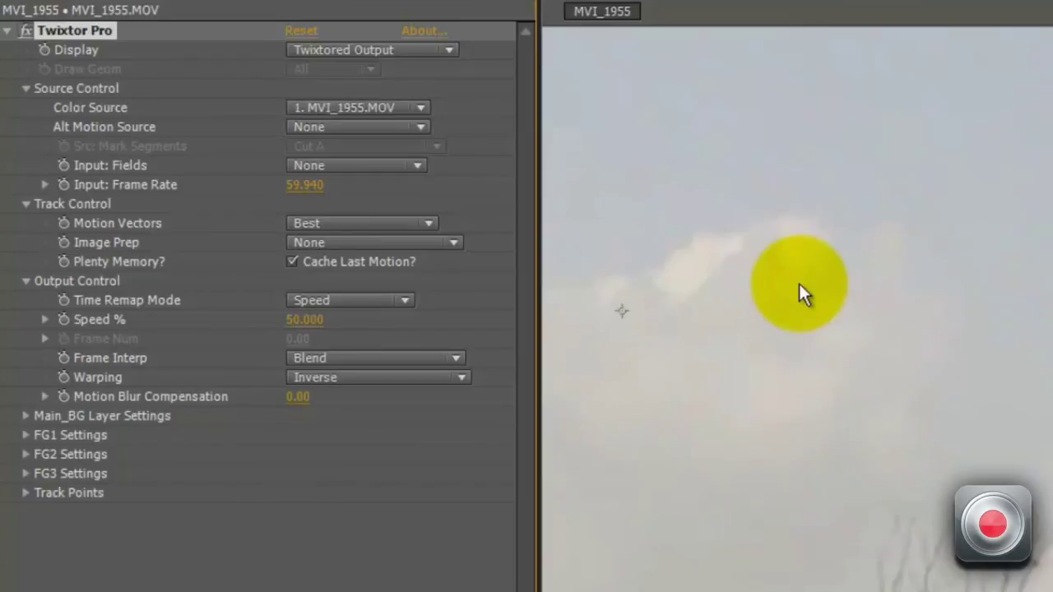
click(368, 241)
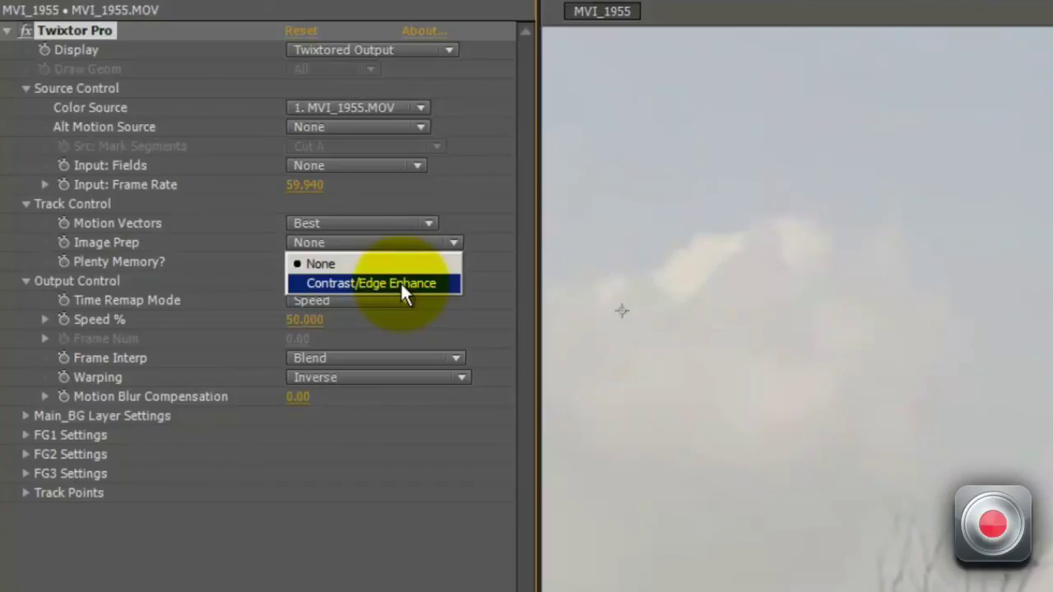
click(401, 281)
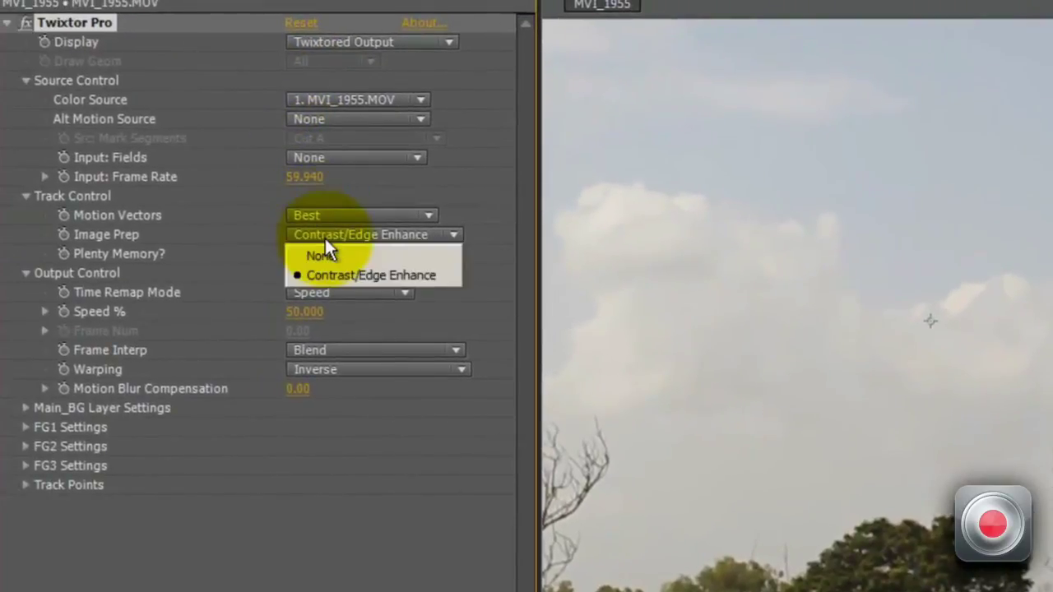
click(483, 234)
click(374, 216)
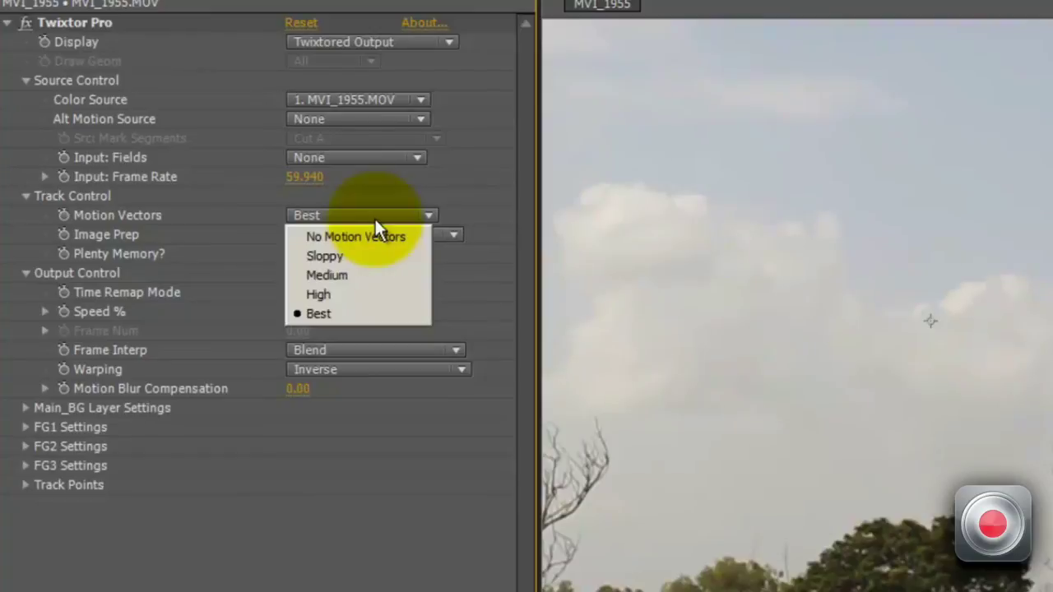
click(332, 314)
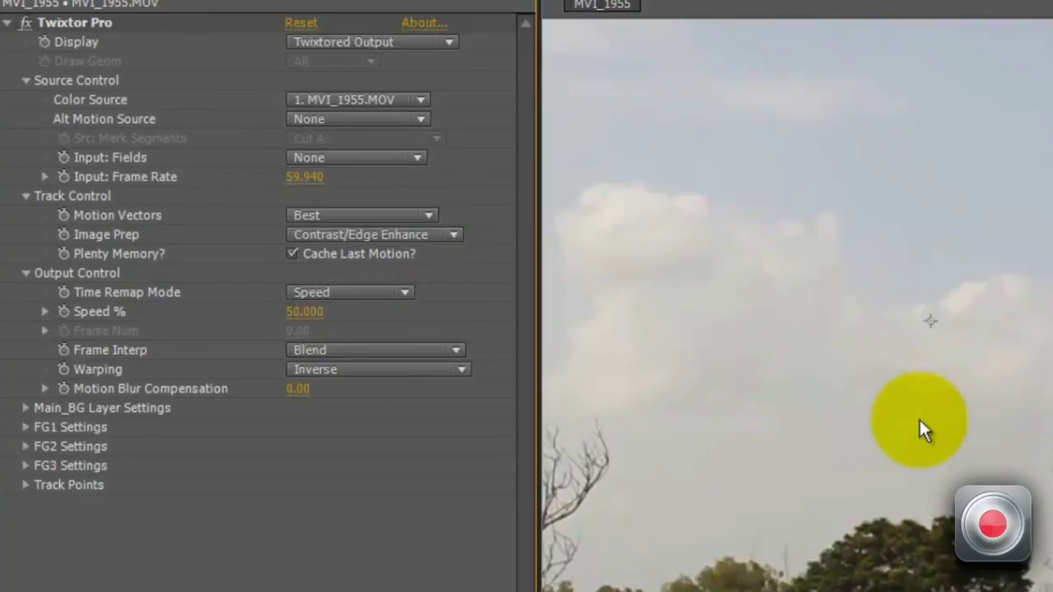
click(311, 212)
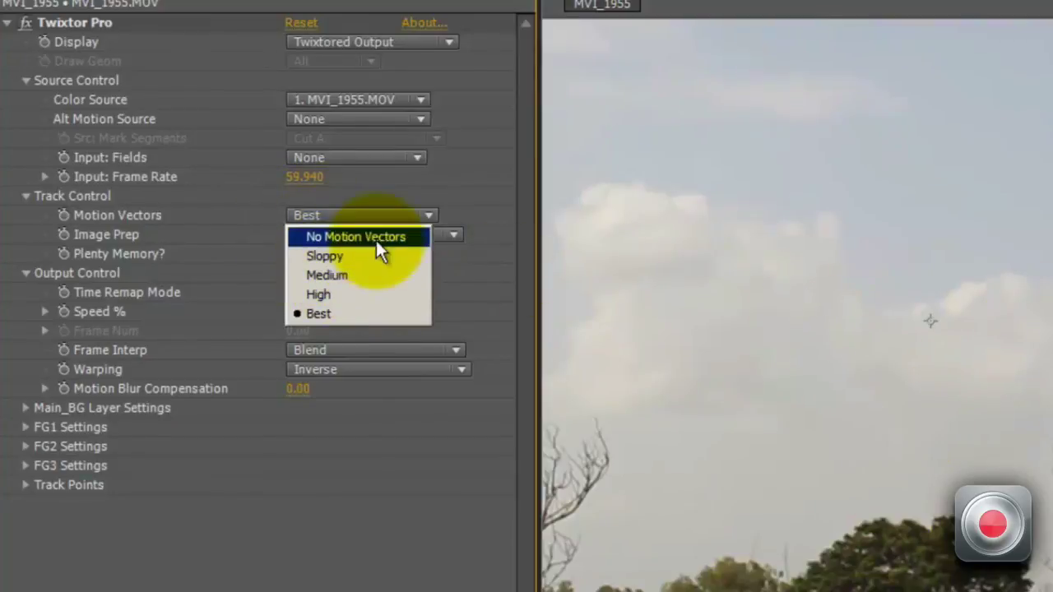
click(476, 206)
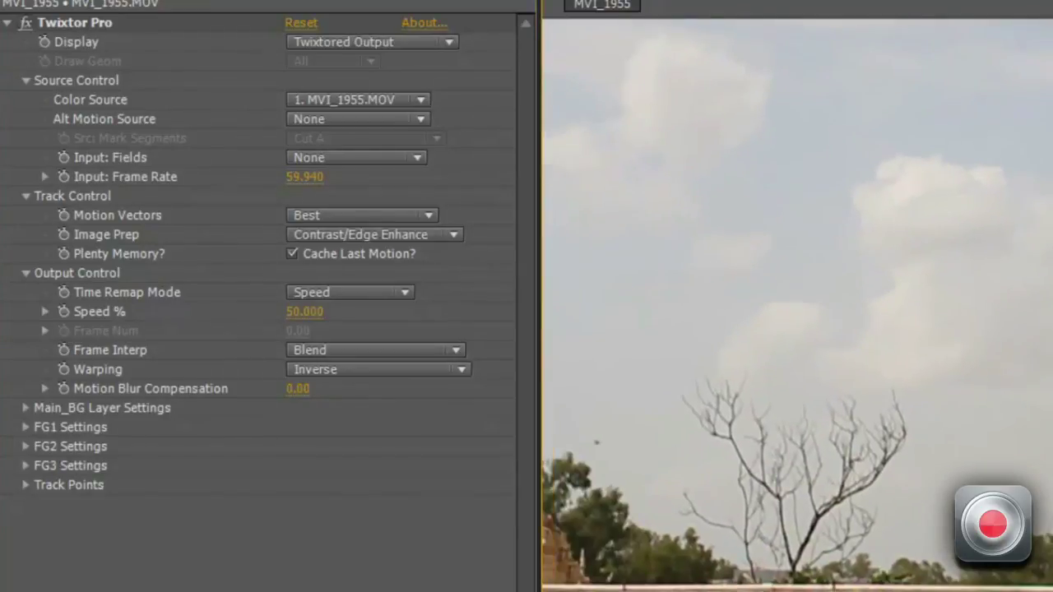
click(358, 215)
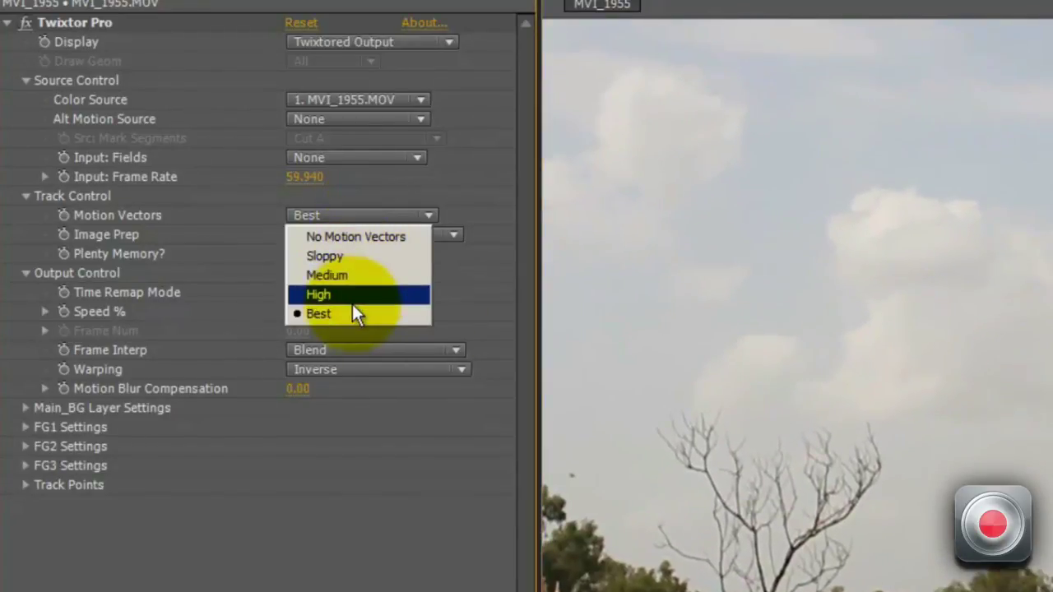
click(469, 215)
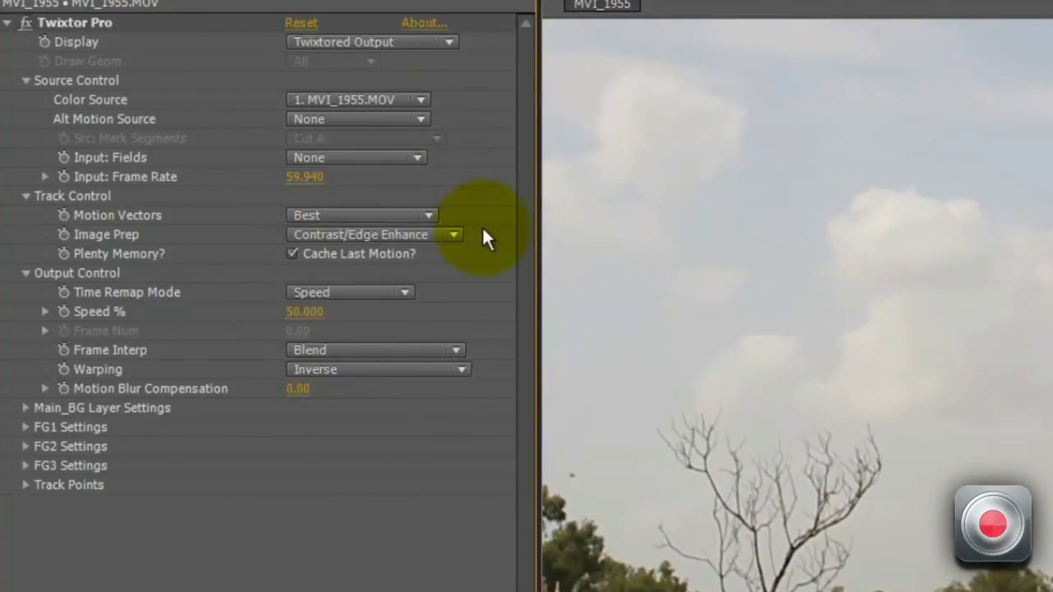
click(380, 212)
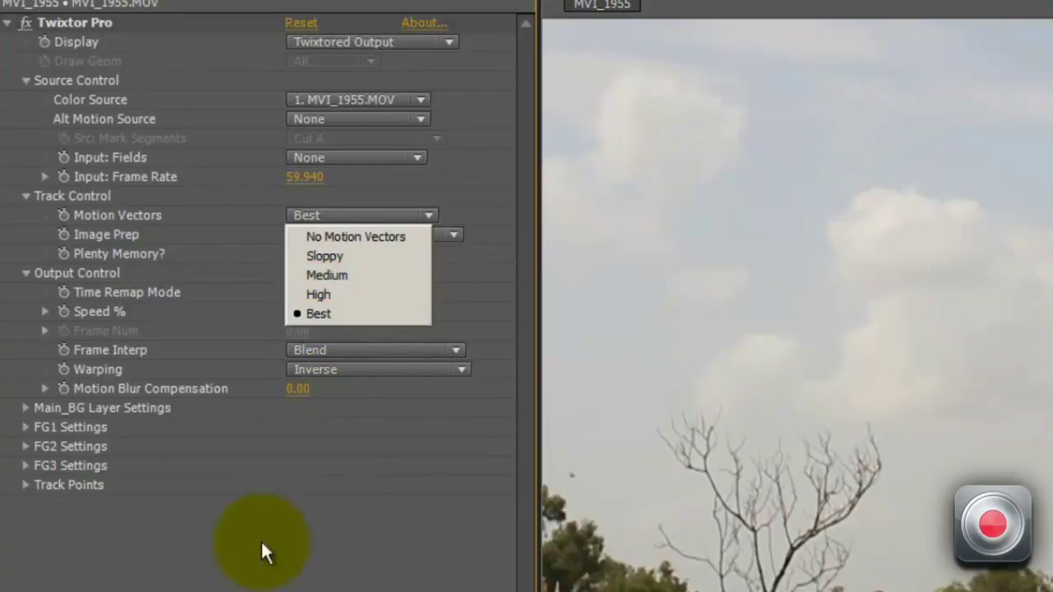
click(135, 357)
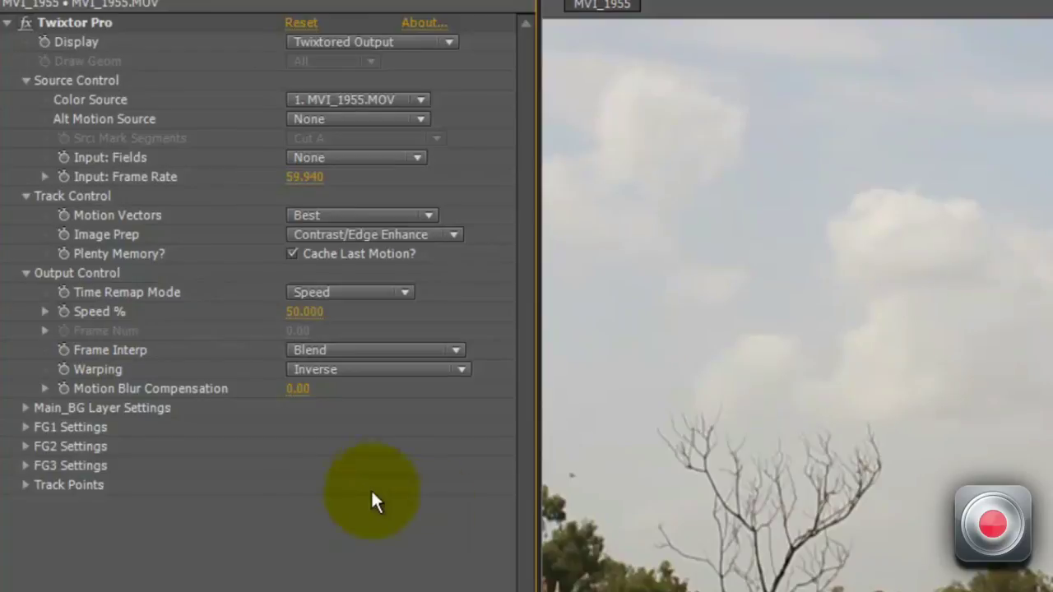
click(297, 312)
- Enter 100 for Speed % and set the viewer magnification to Fit
text(100)
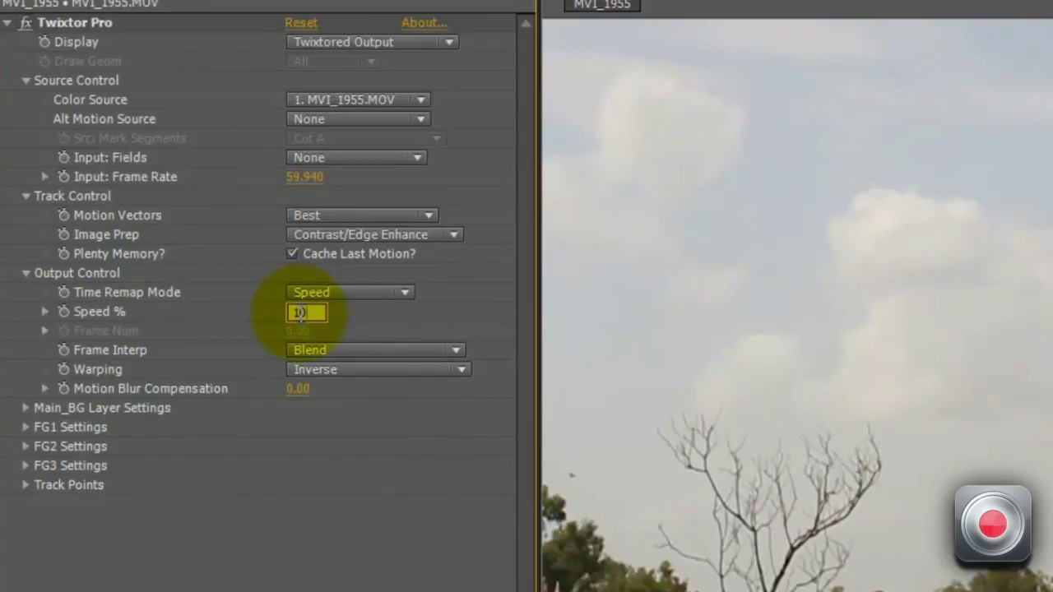
key(Return)
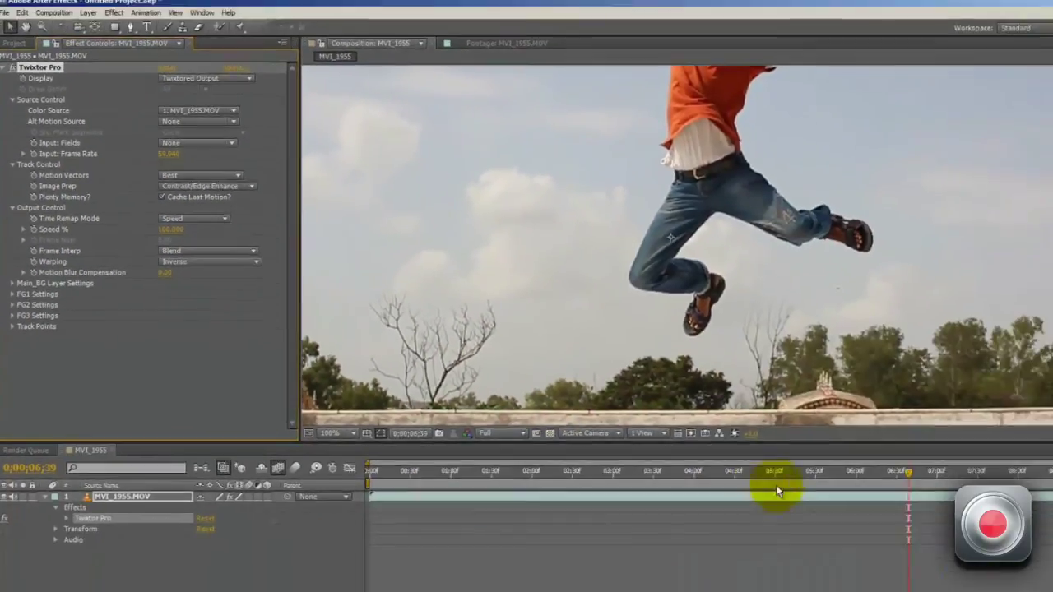
scroll(846, 350, down, 2)
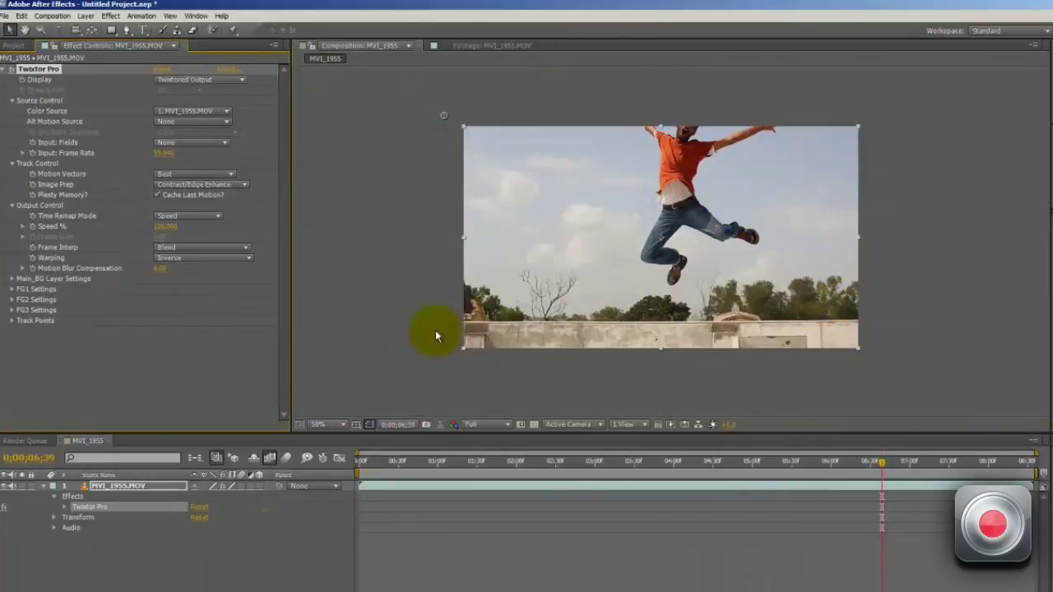
click(331, 424)
click(332, 440)
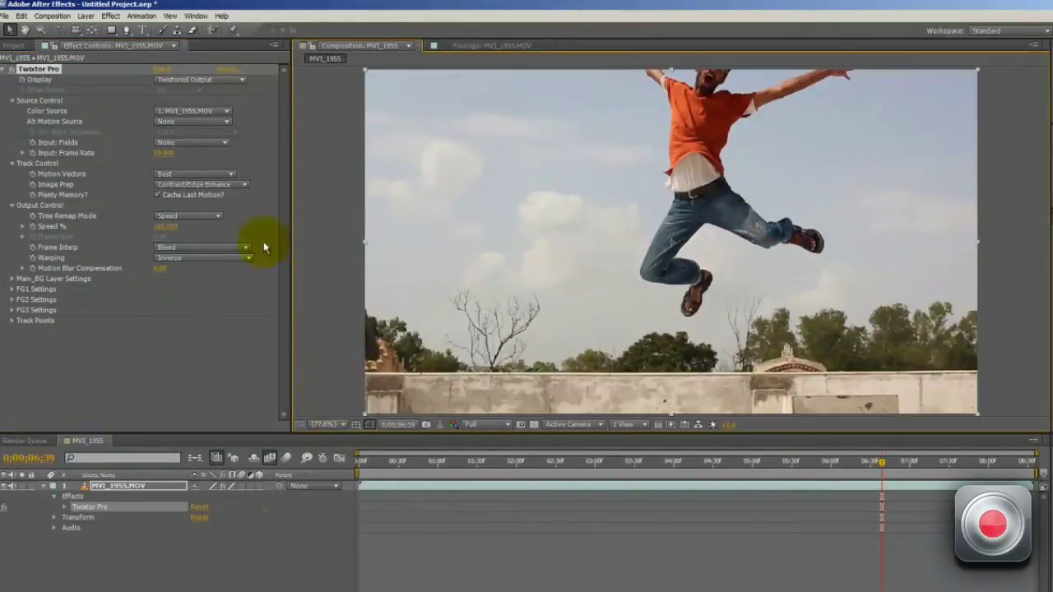
- Switch Time Remap Mode to Frame Number and scrub the clip to about 0;00;03;50
click(162, 219)
click(164, 224)
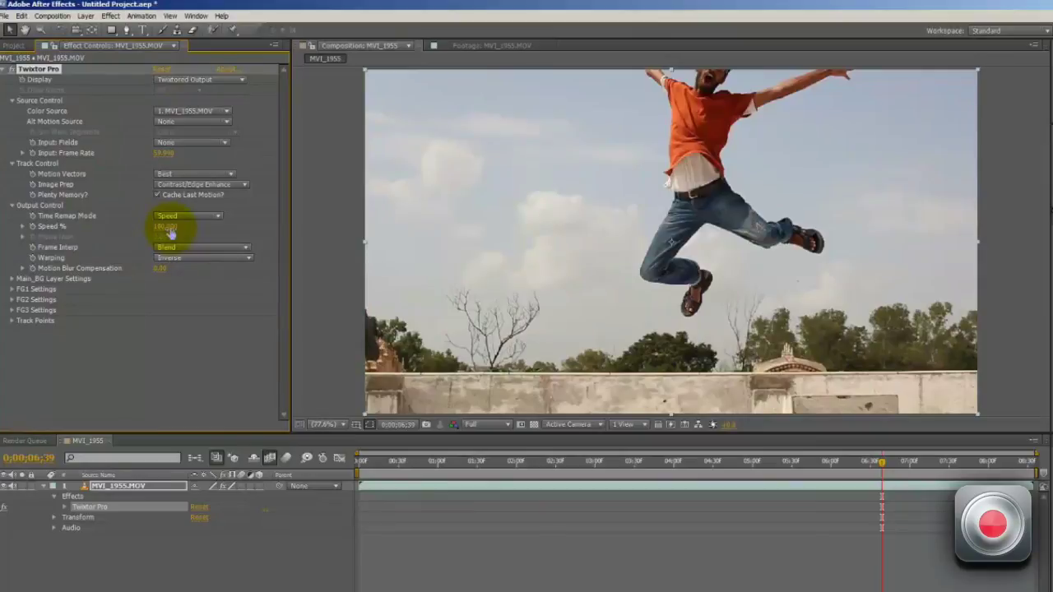
click(173, 218)
click(168, 236)
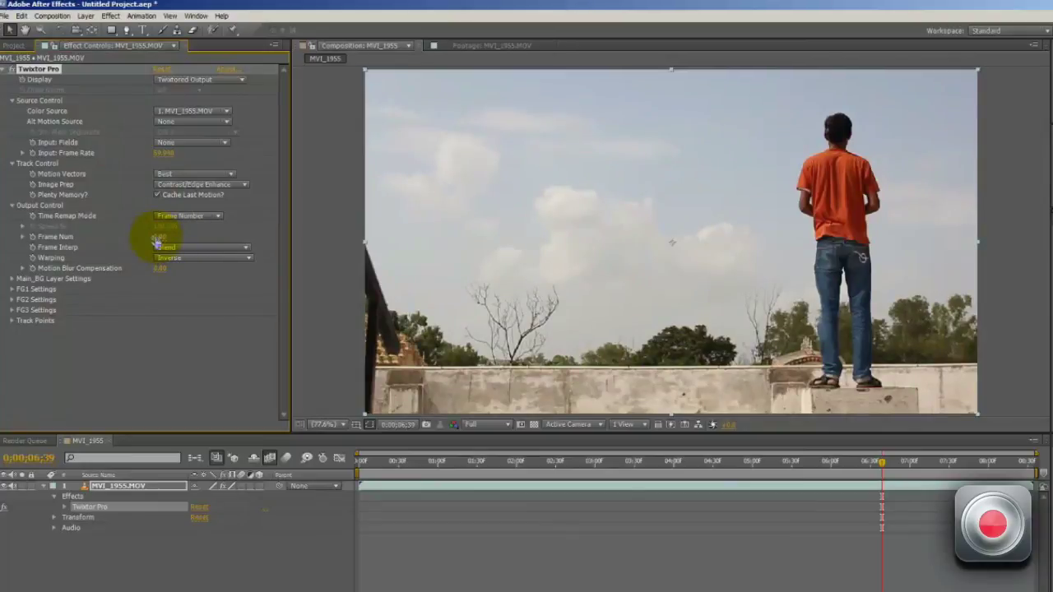
click(405, 463)
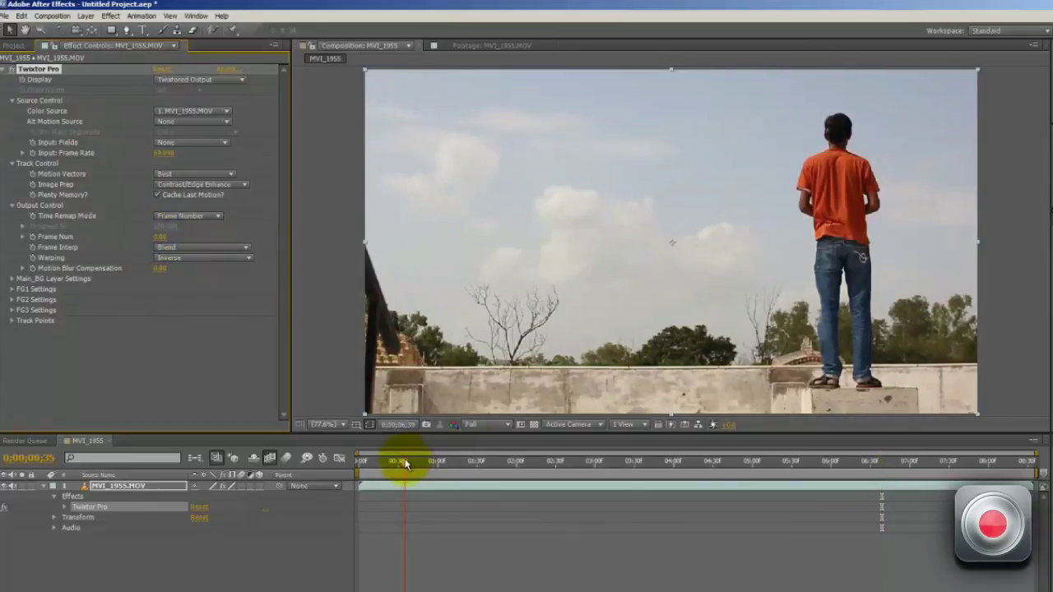
drag(393, 457, 521, 459)
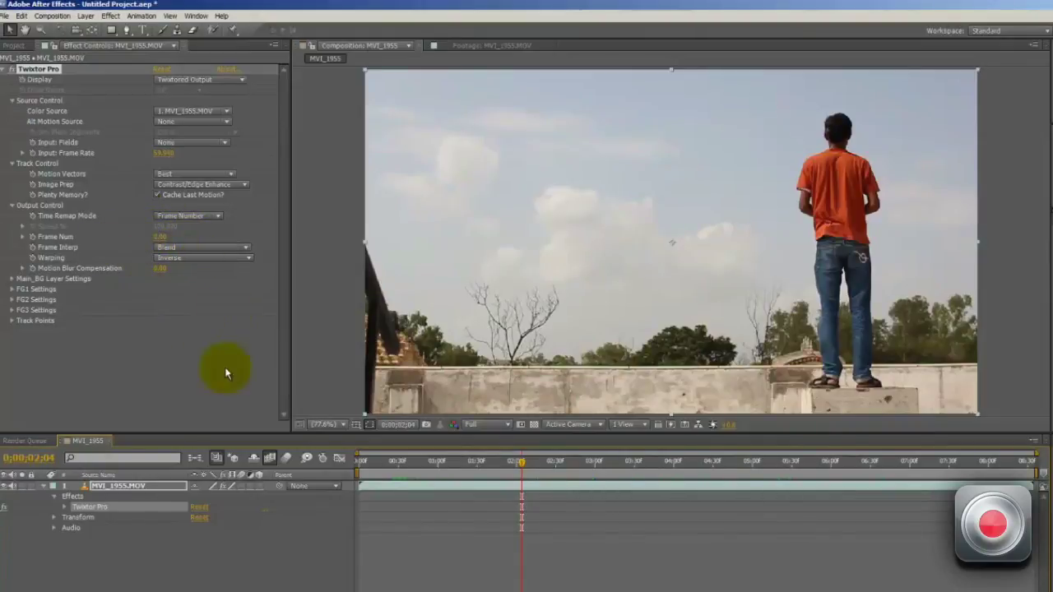
- Scrub the clip again, reaching about 0;00;06;20, then return Time Remap Mode to Speed
click(386, 463)
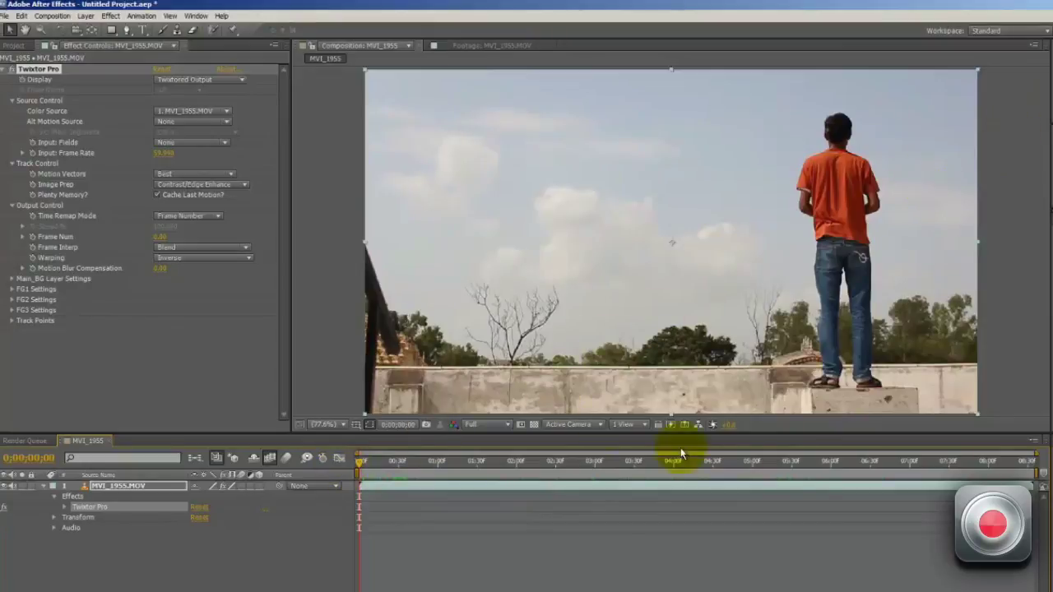
click(784, 463)
click(806, 463)
drag(806, 466, 403, 466)
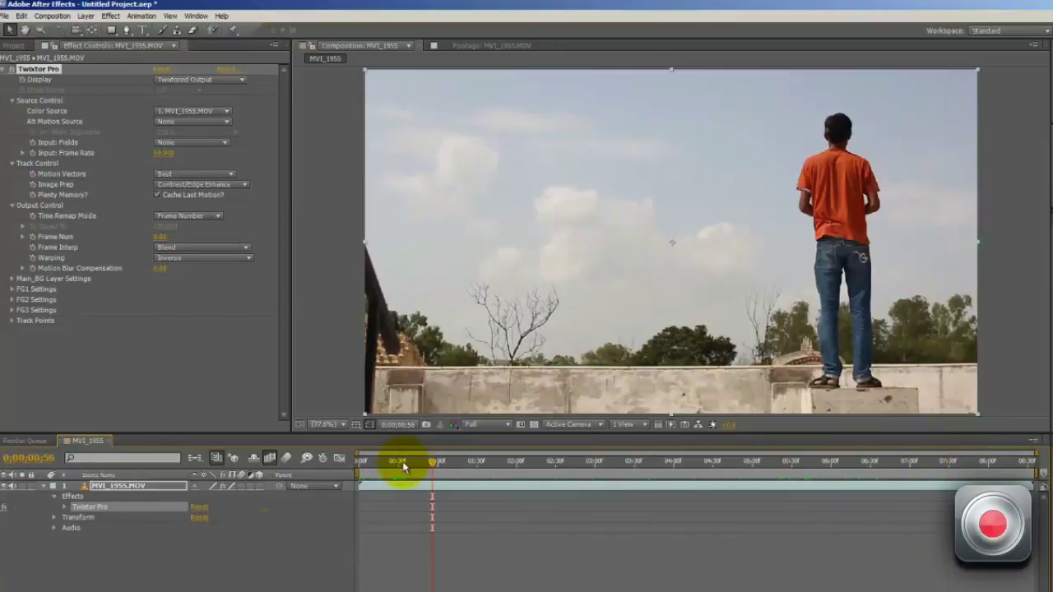
click(173, 214)
click(174, 225)
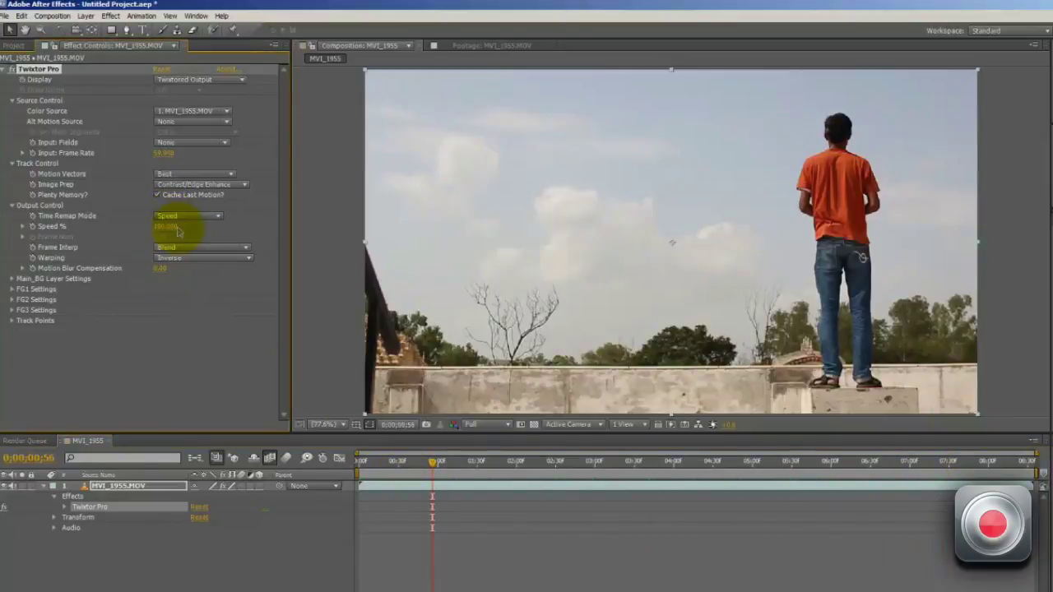